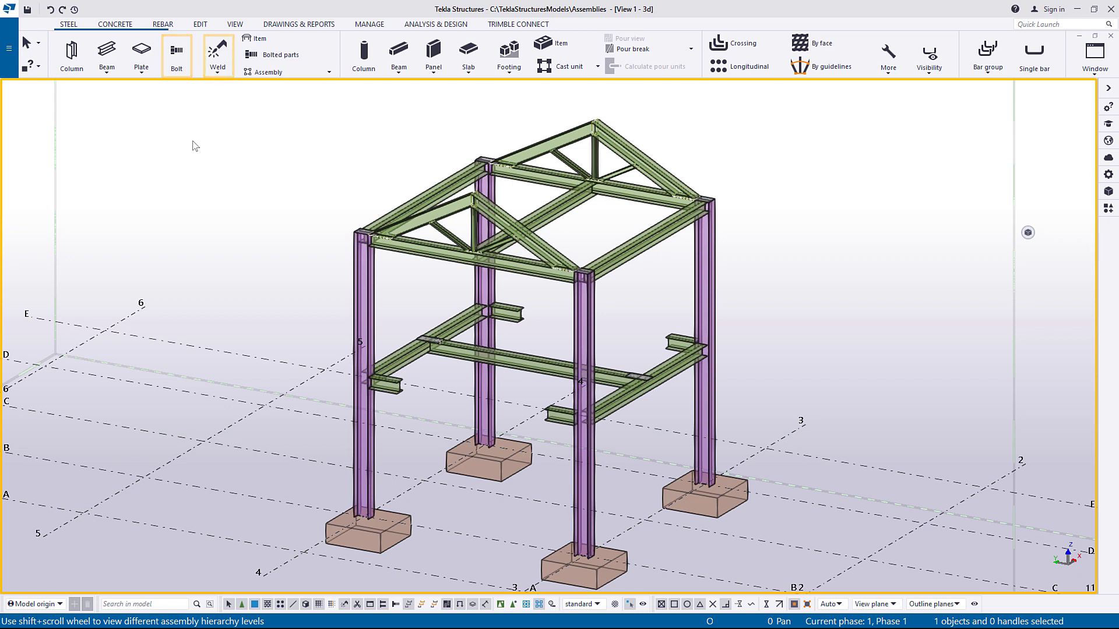
- Select the right sloping rafter and add it to the left rafter's assembly
scroll(616, 111, "up", 6)
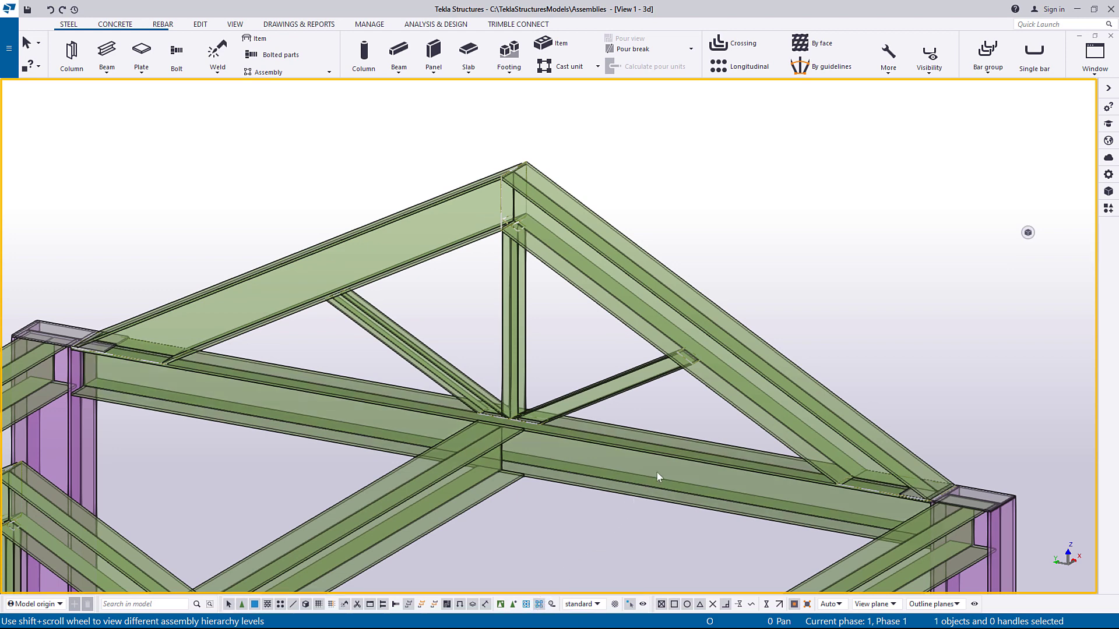
left_click(753, 368)
right_click(753, 373)
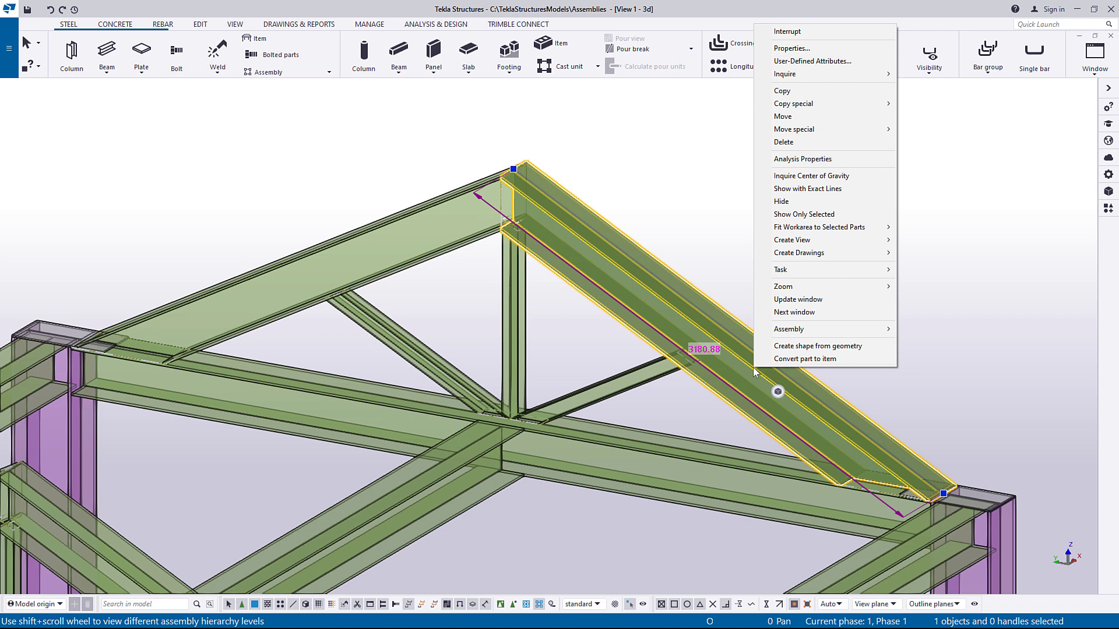
mouse_move(818, 335)
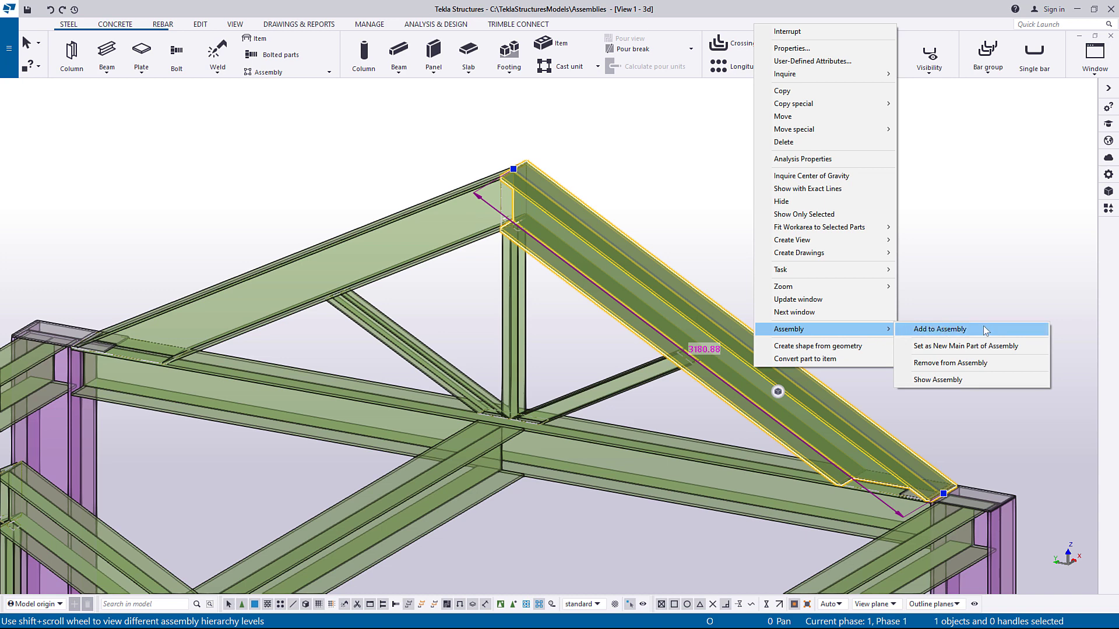
left_click(939, 329)
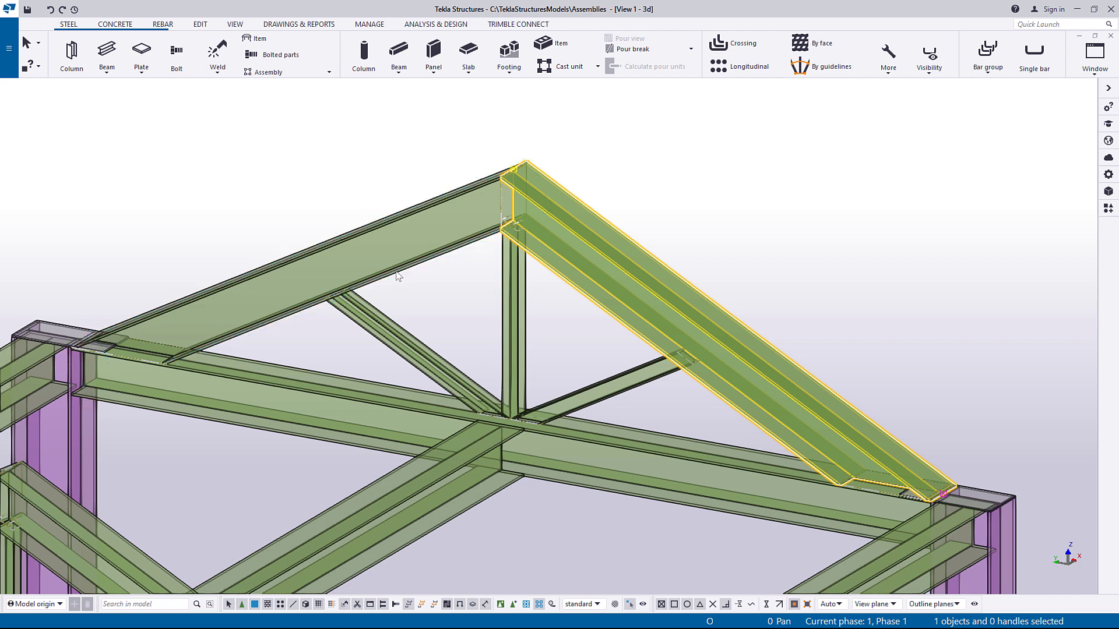
left_click(388, 260)
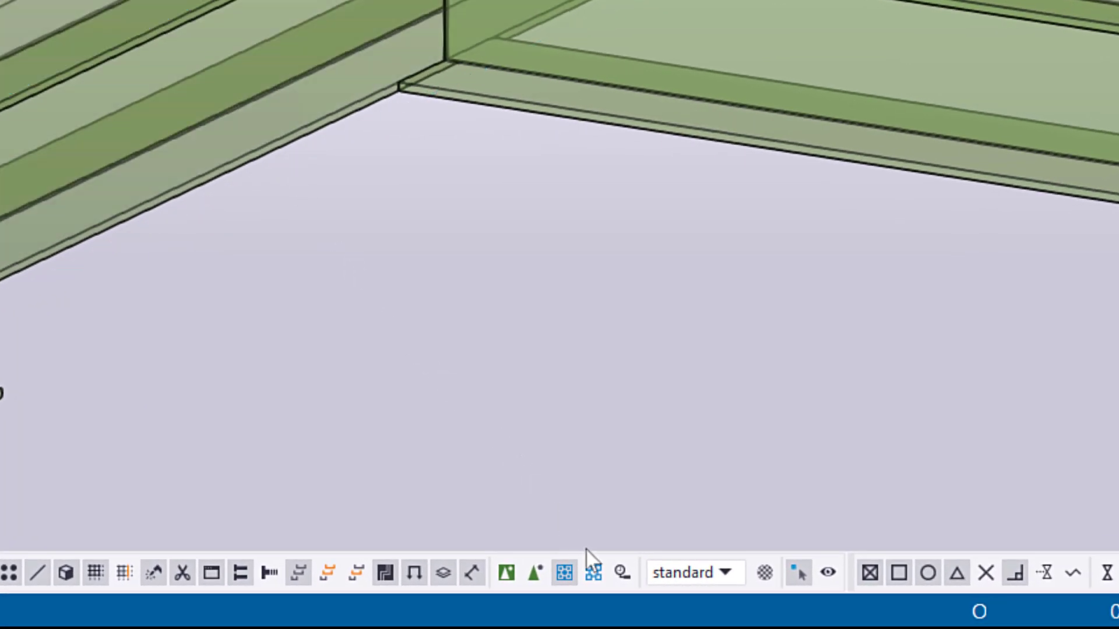
- Switch selection to pick individual objects within assemblies
left_click(605, 581)
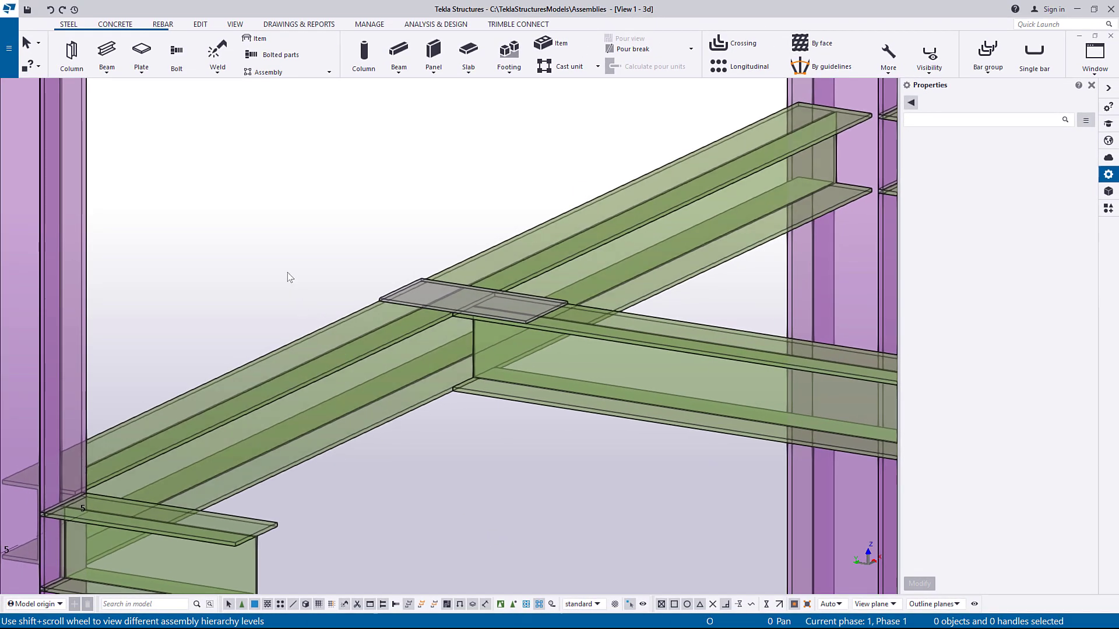
- Start a bolt group with Bolt type Workshop and Connect as As secondary part
left_click(173, 72)
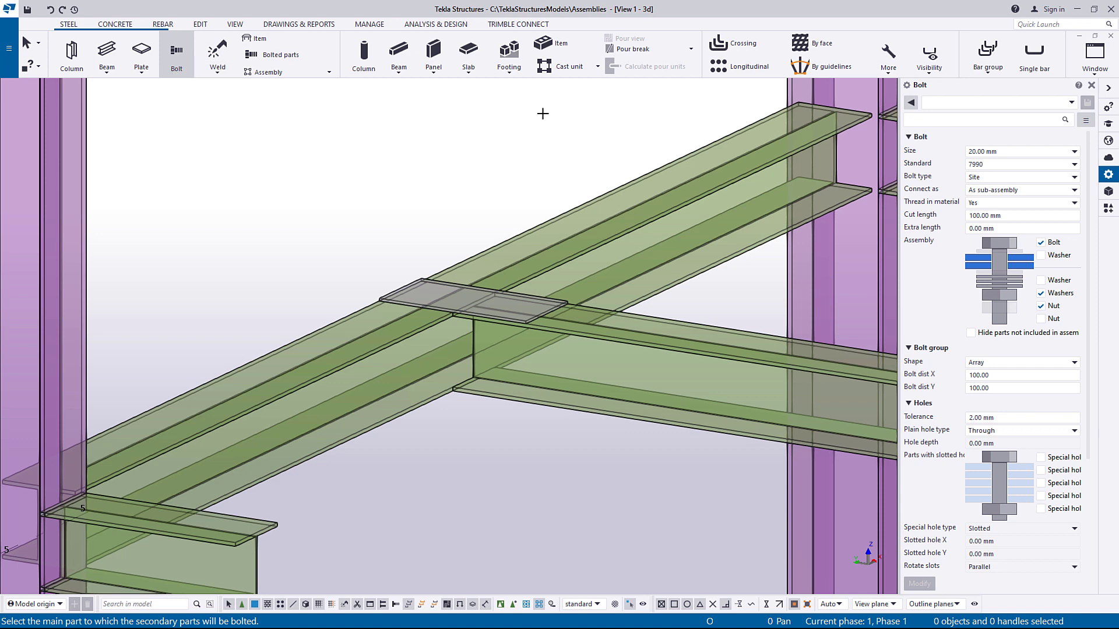
left_click(1007, 181)
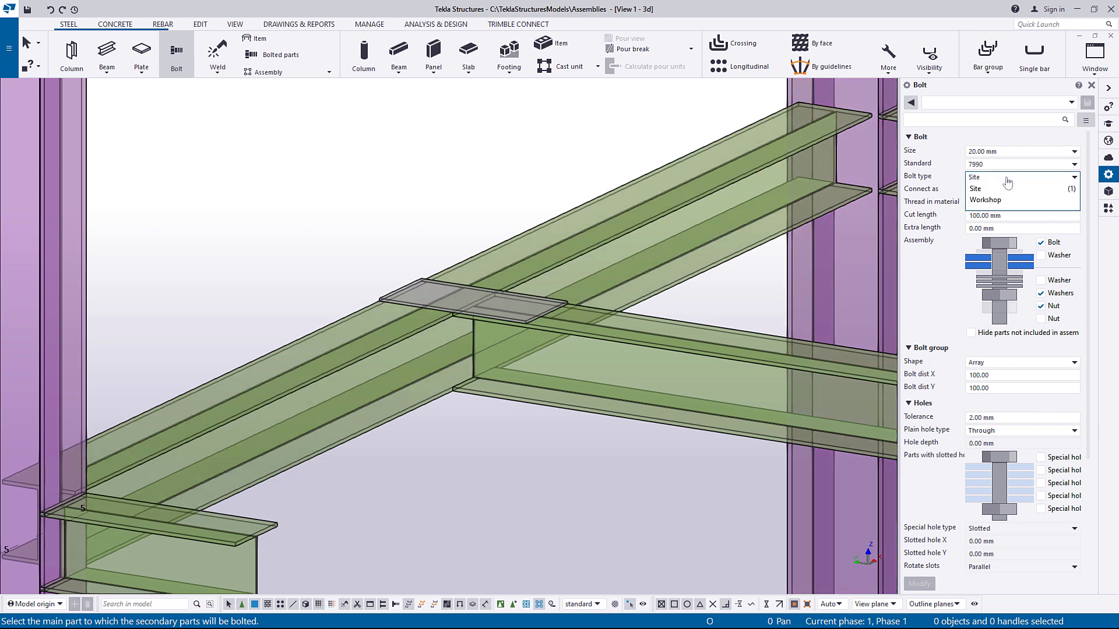
left_click(1031, 201)
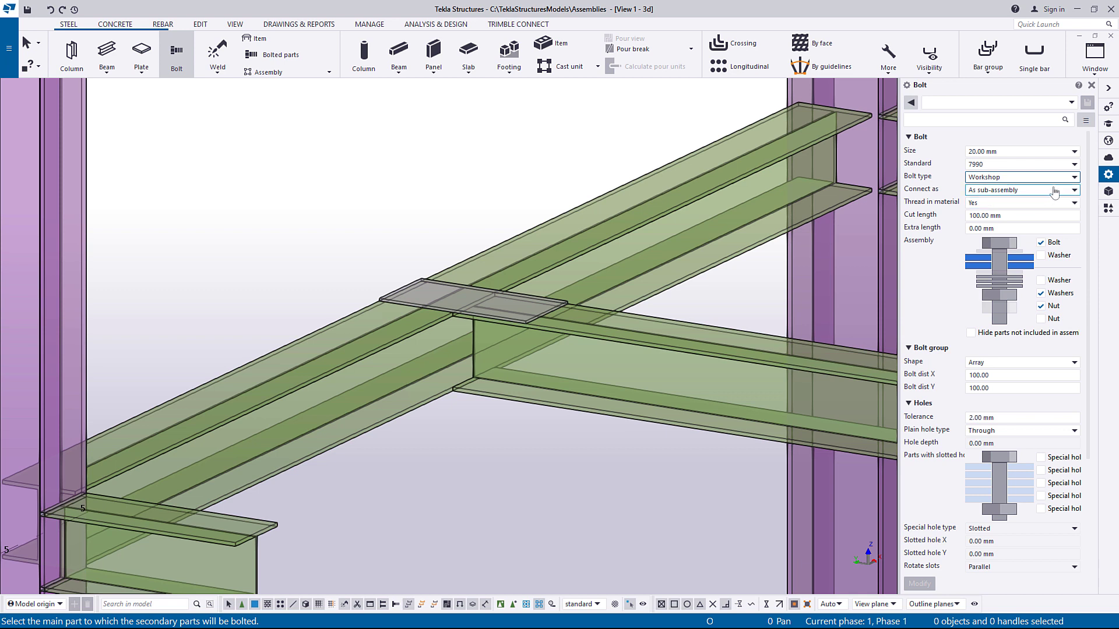
left_click(1055, 191)
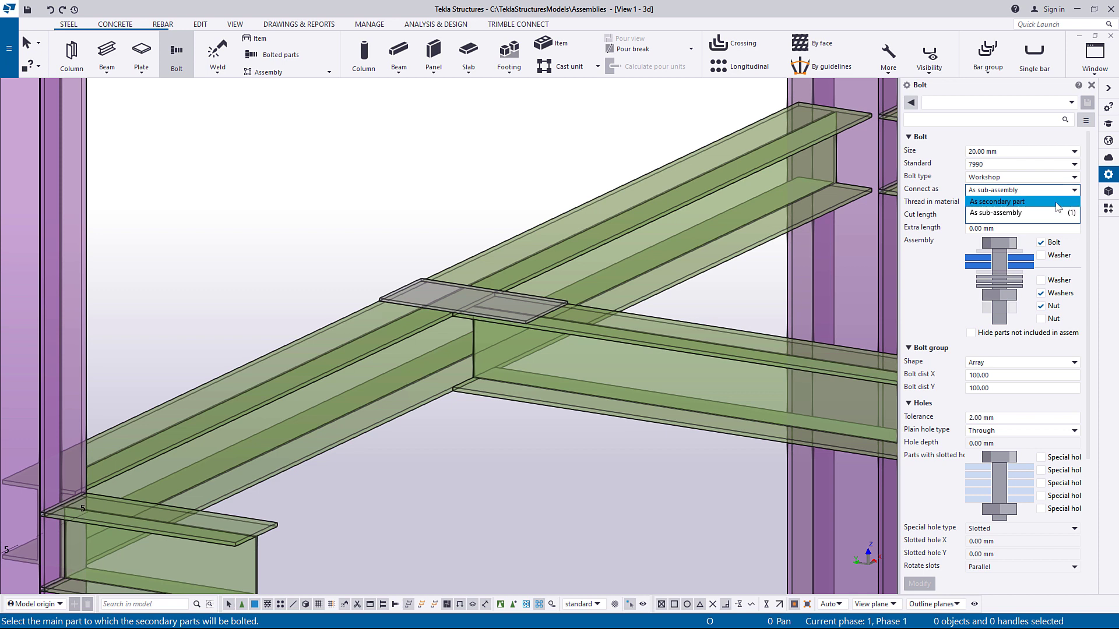
left_click(1056, 202)
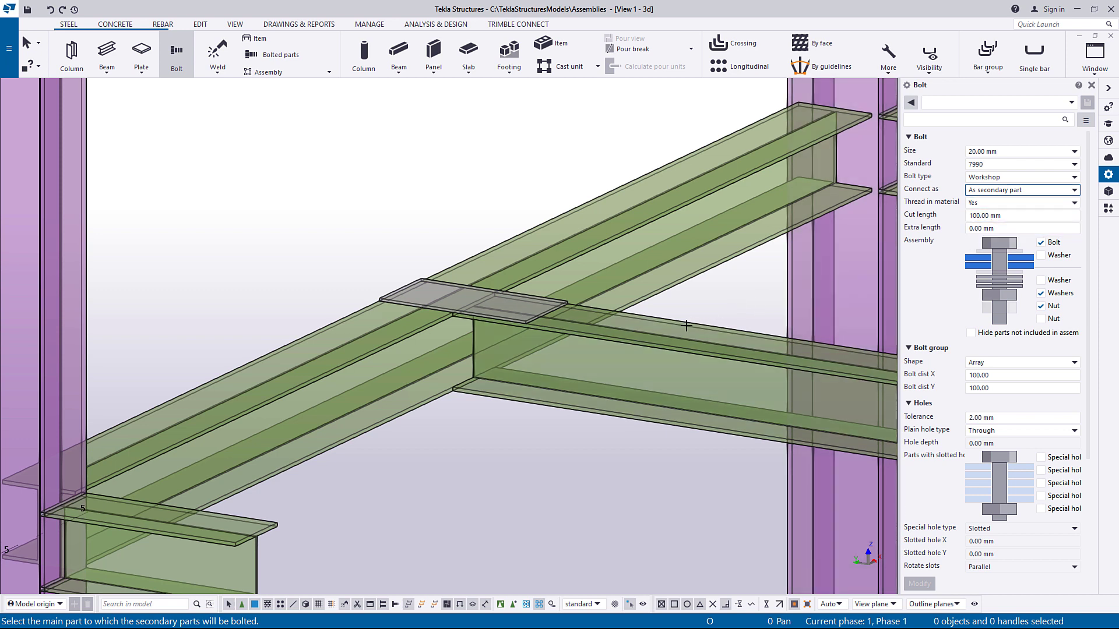
- Bolt the splice plate to the beam with a four-bolt group placed on the plate
left_click(651, 335)
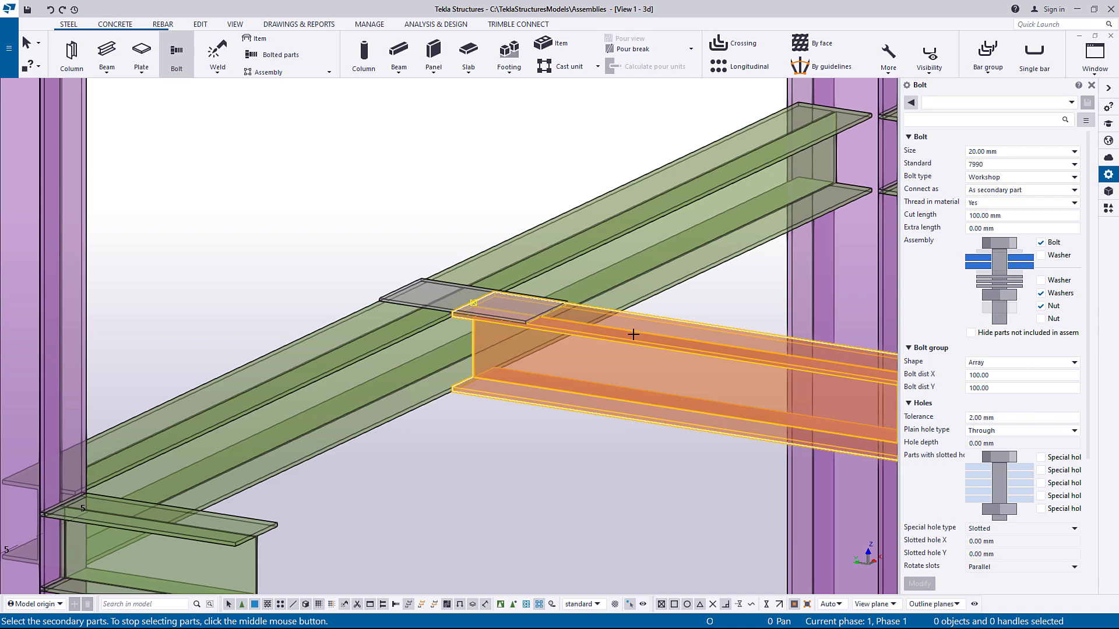
left_click(506, 319)
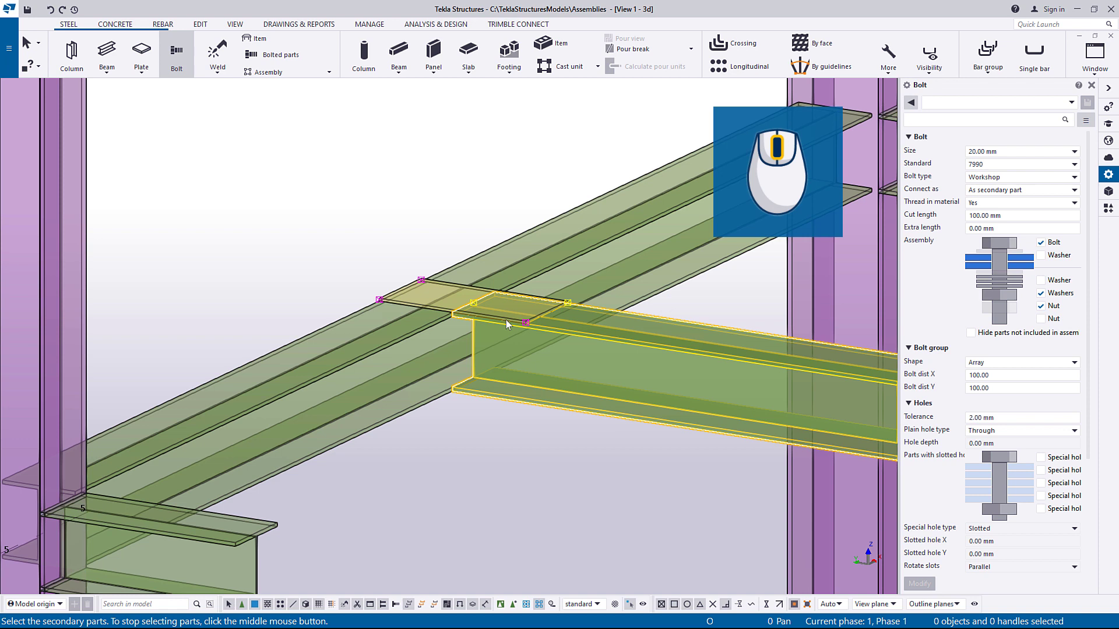
middle_click(506, 320)
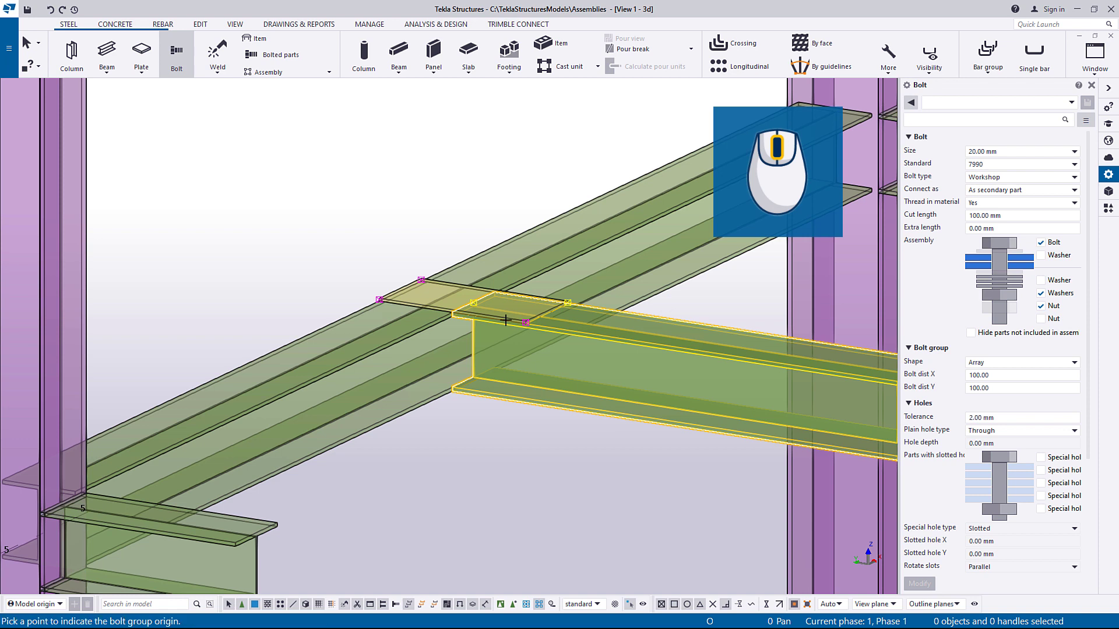
left_click(476, 300)
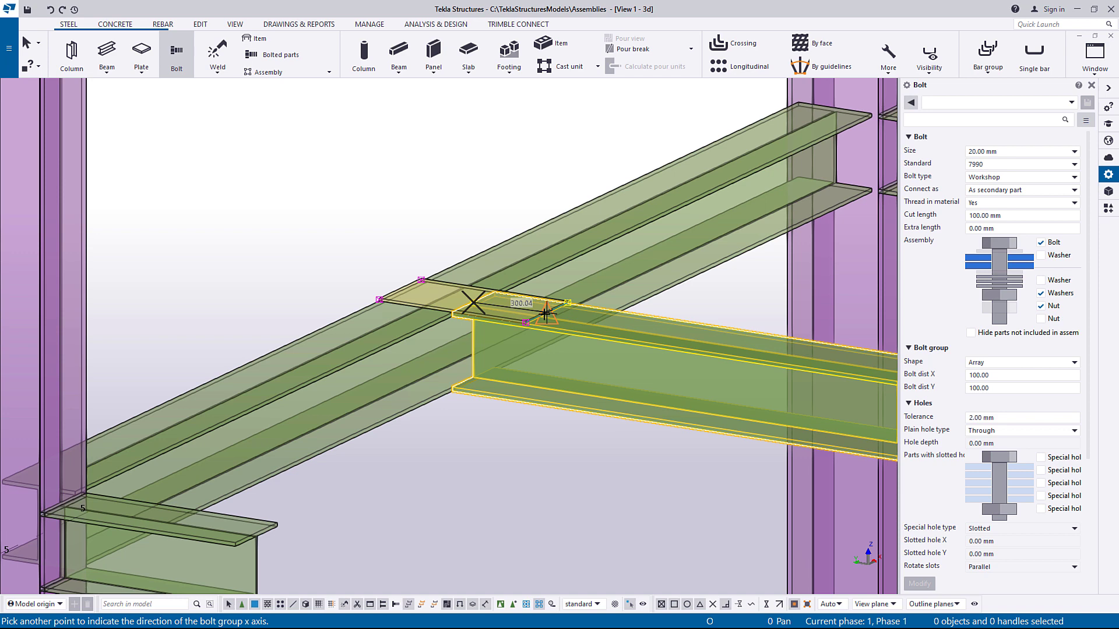
left_click(545, 313)
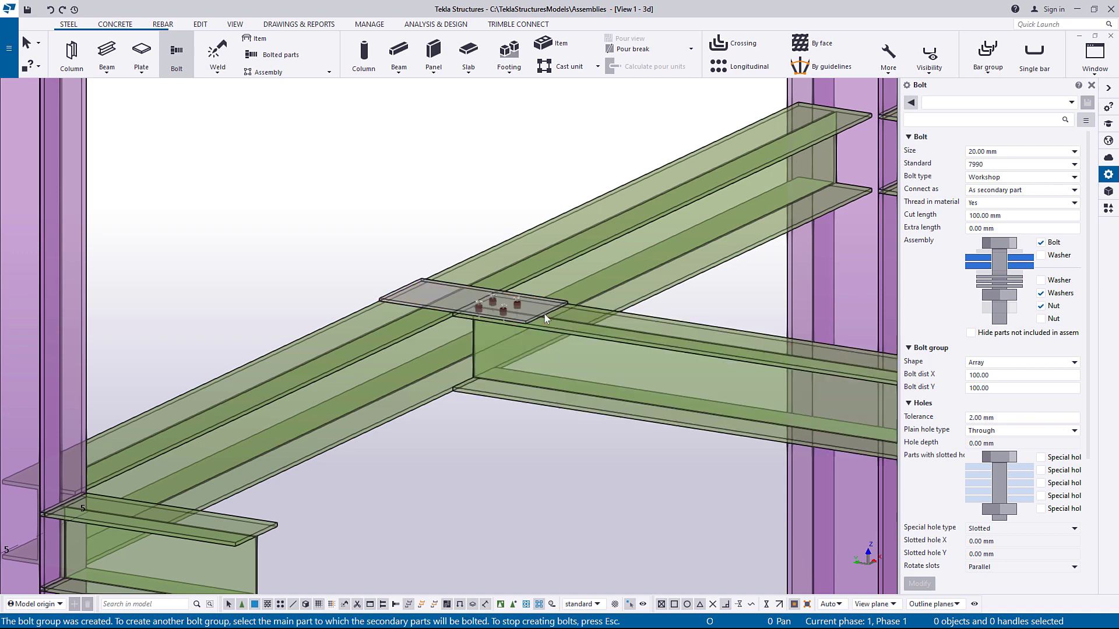
key("Escape")
scroll(105, 270, "down", 5)
scroll(105, 270, "up", 3)
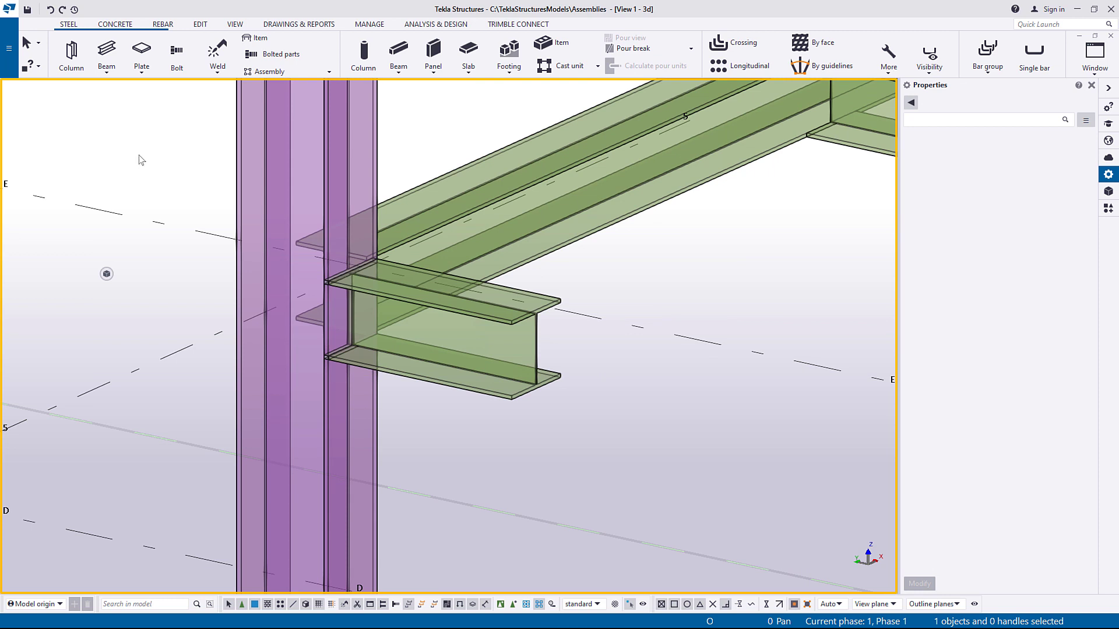
- Add a workshop weld, connected as secondary part, joining the cantilever beam to the purple column
left_click(215, 54)
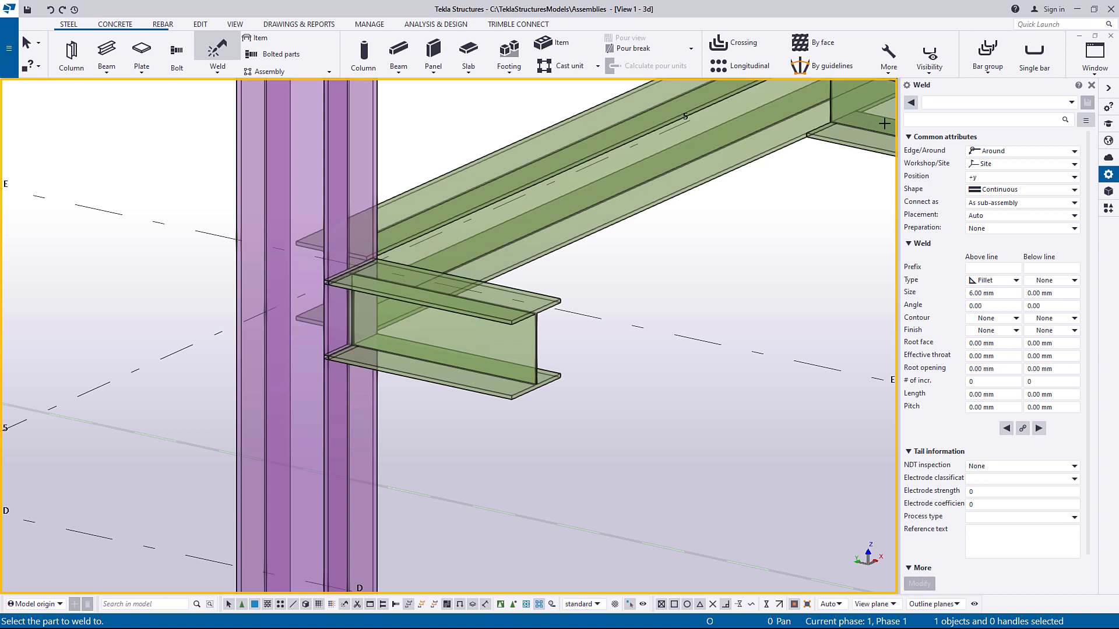
left_click(1056, 166)
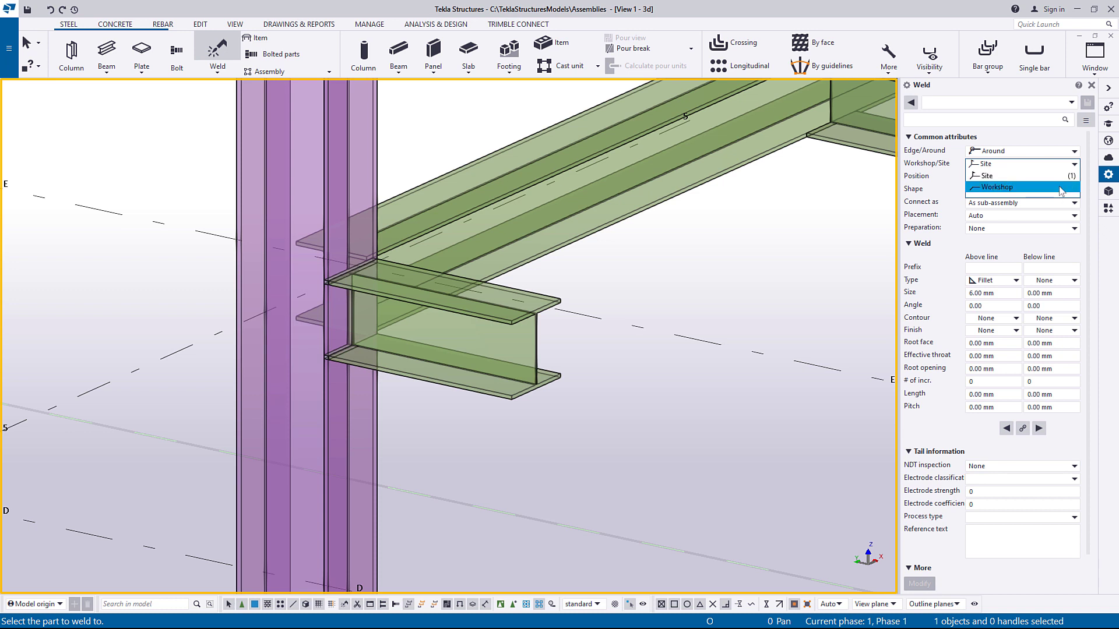
left_click(1060, 187)
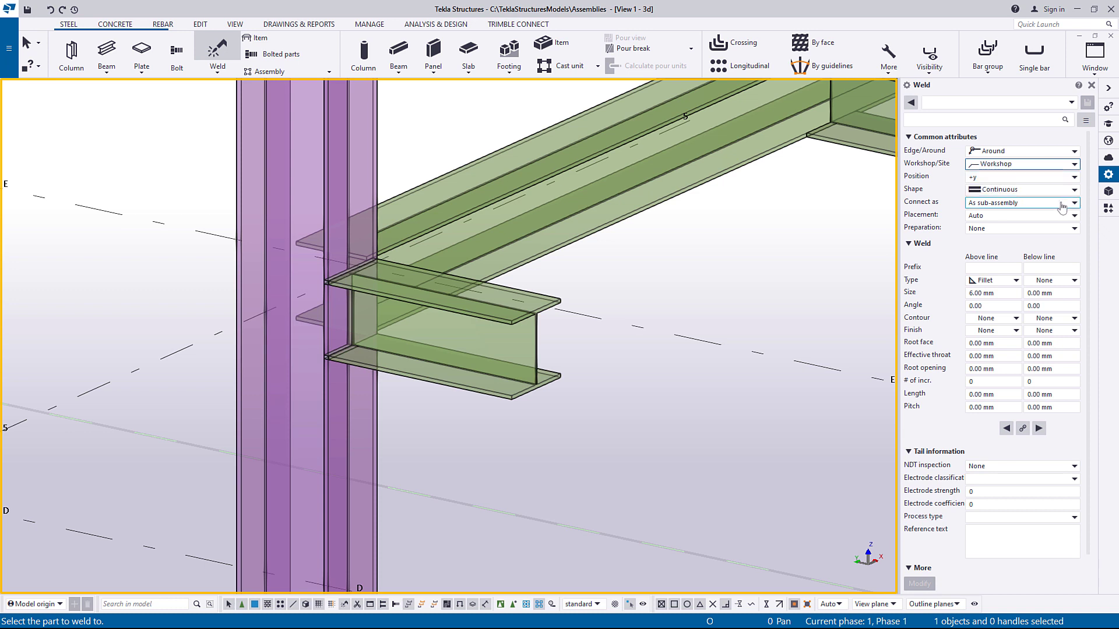
left_click(1062, 207)
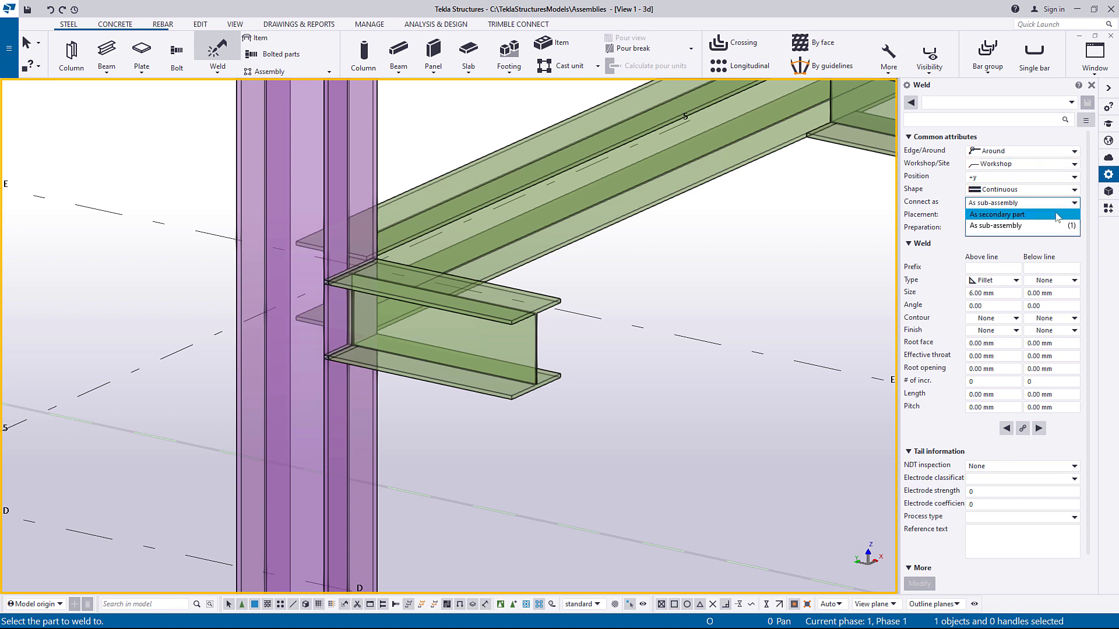
left_click(1058, 215)
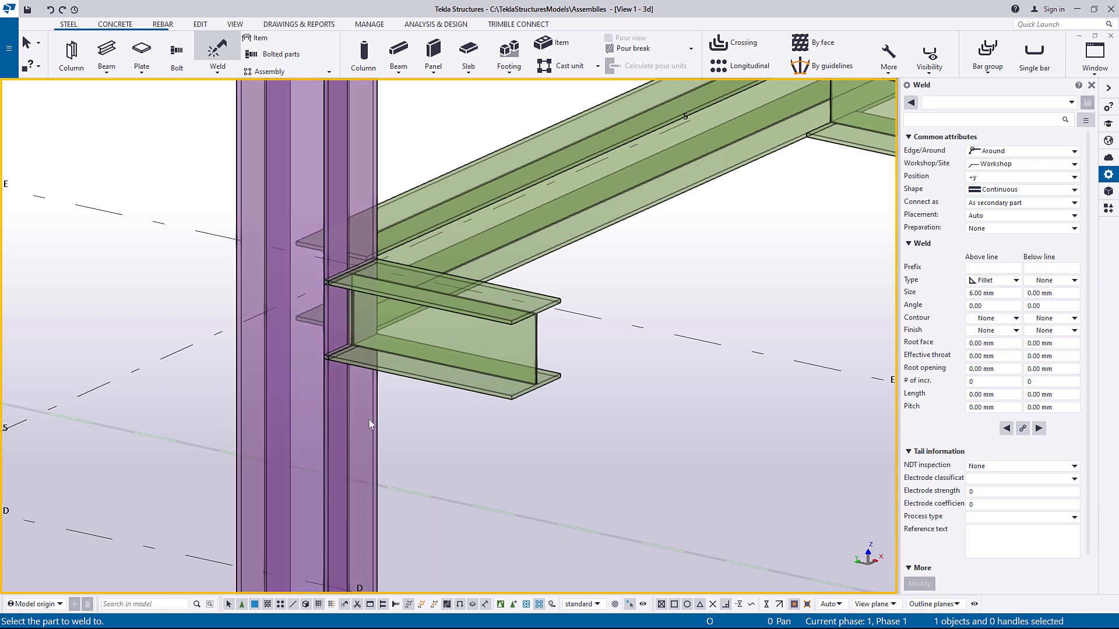
left_click(369, 420)
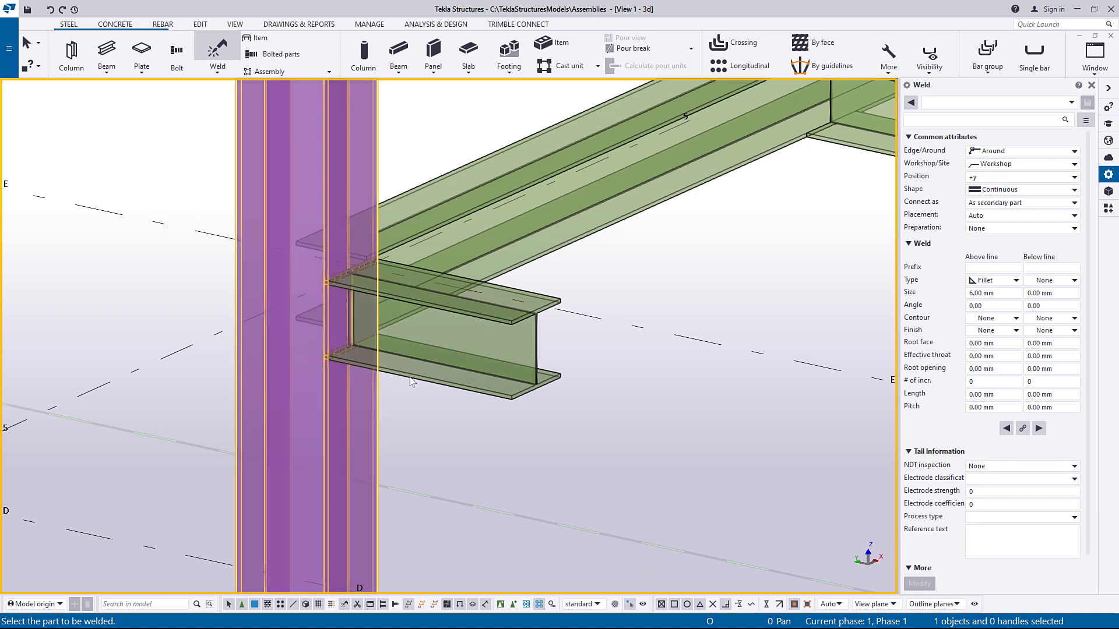
left_click(410, 377)
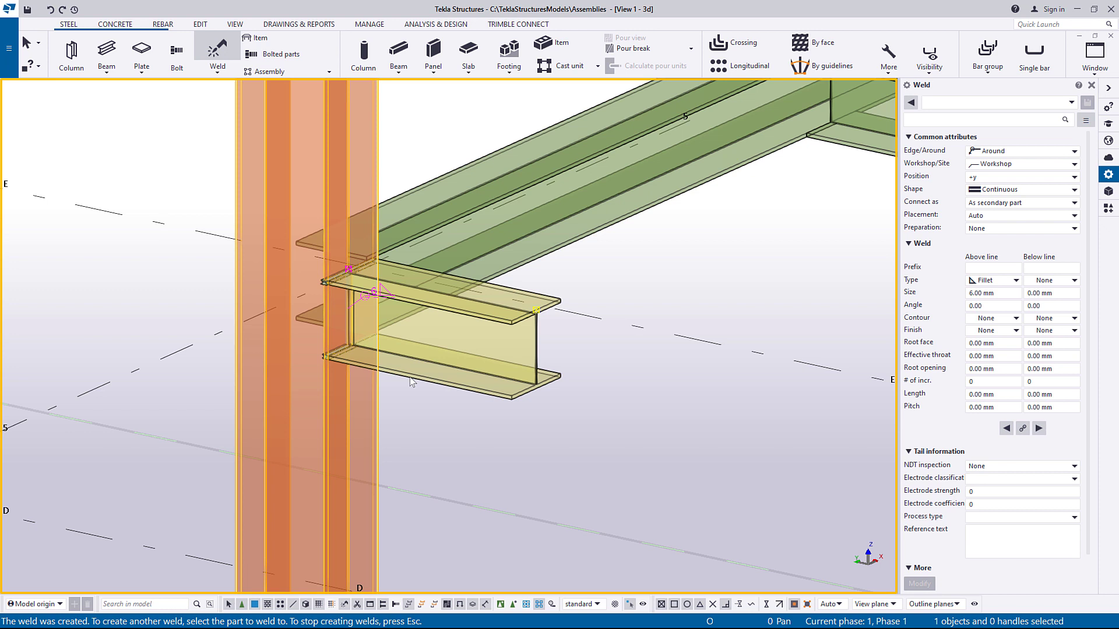
key("Escape")
scroll(683, 464, "up", 10)
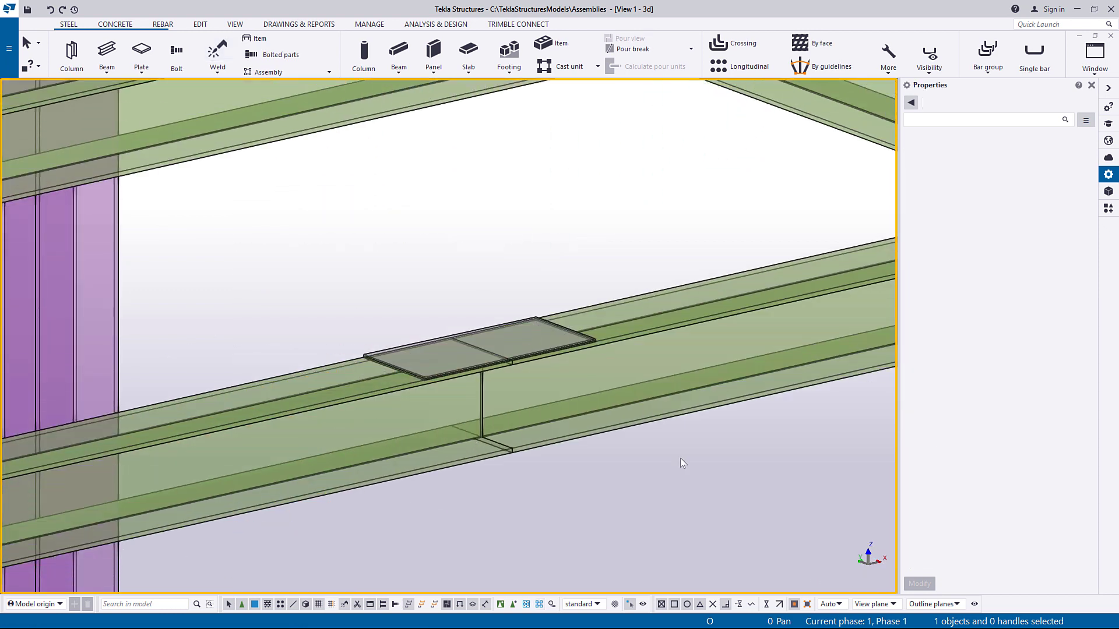
- Switch to assembly-level selection and start a bolt group connected As sub-assembly
left_click(538, 605)
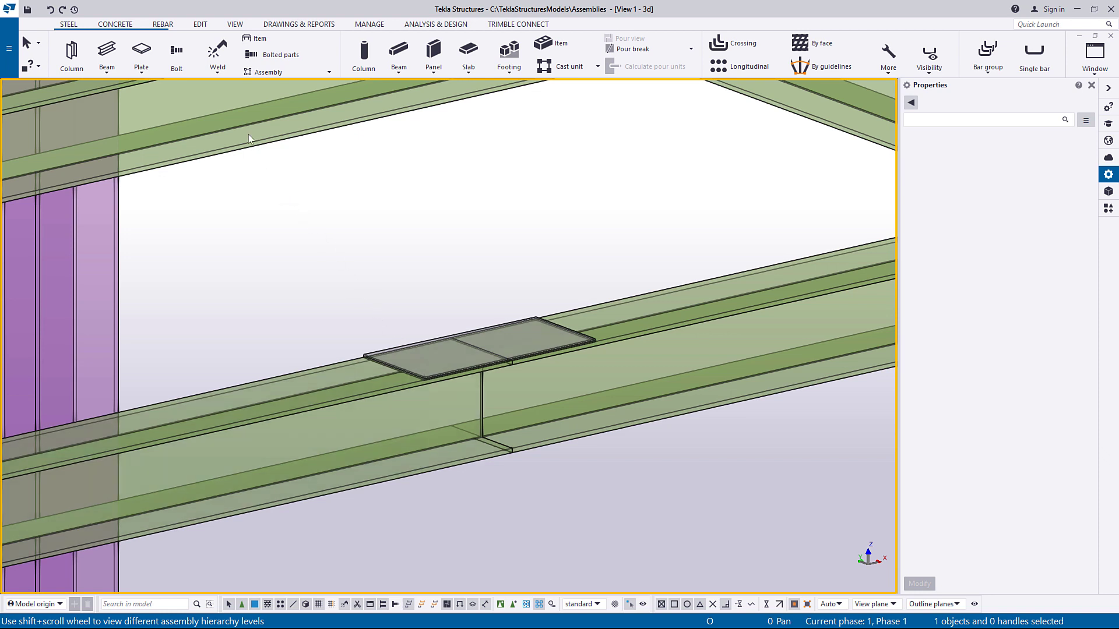
left_click(190, 52)
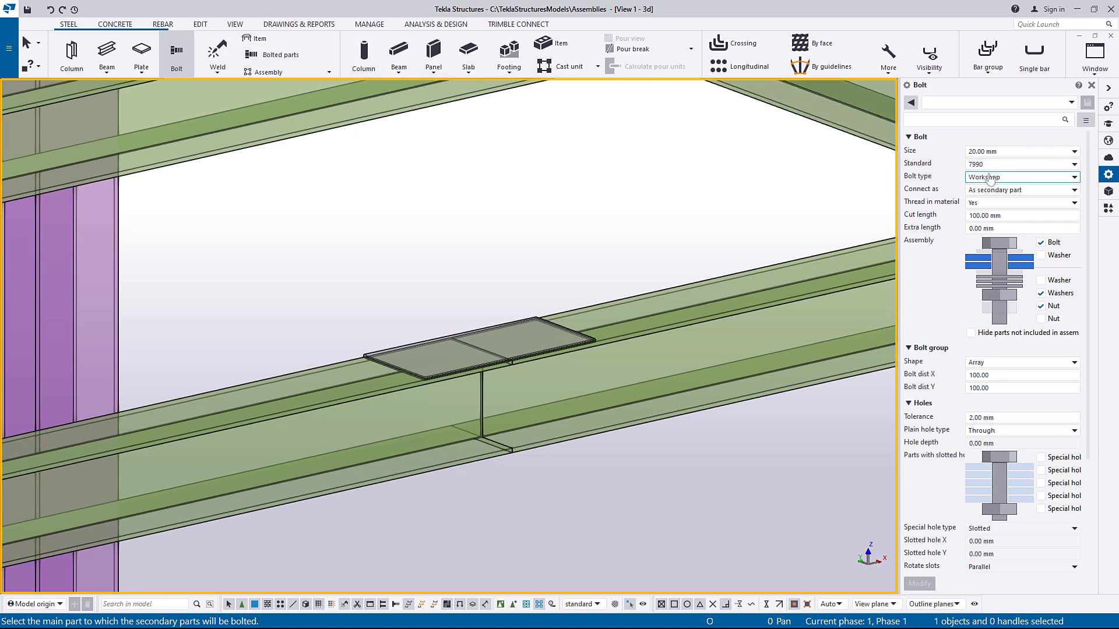
left_click(1072, 193)
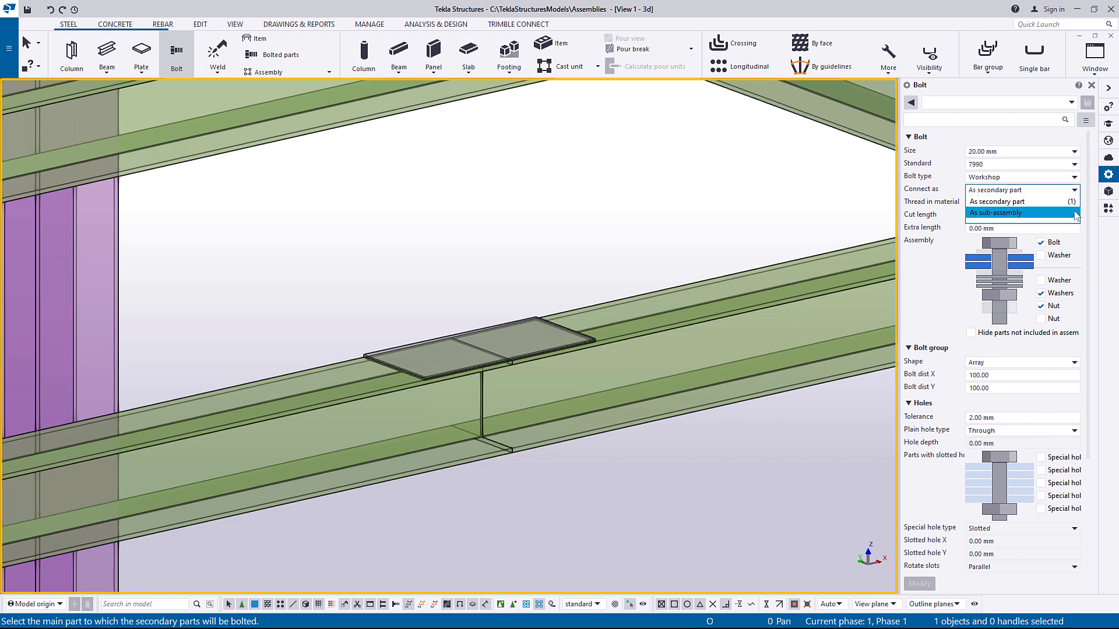
left_click(1075, 213)
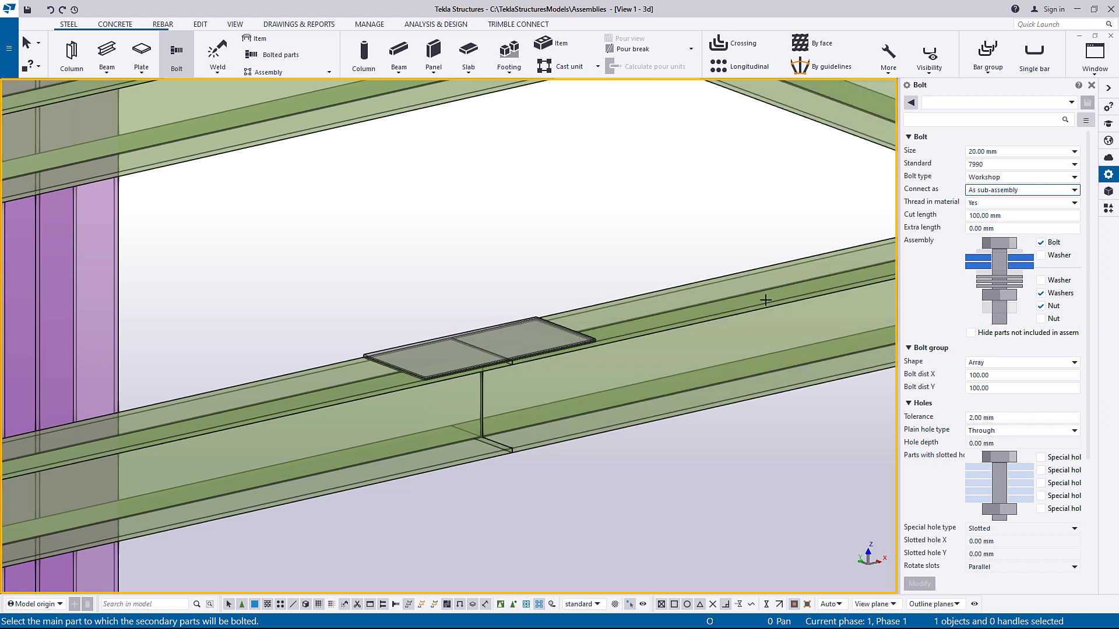
- Fasten the splice plate to the beam with 20 mm workshop bolts
left_click(701, 315)
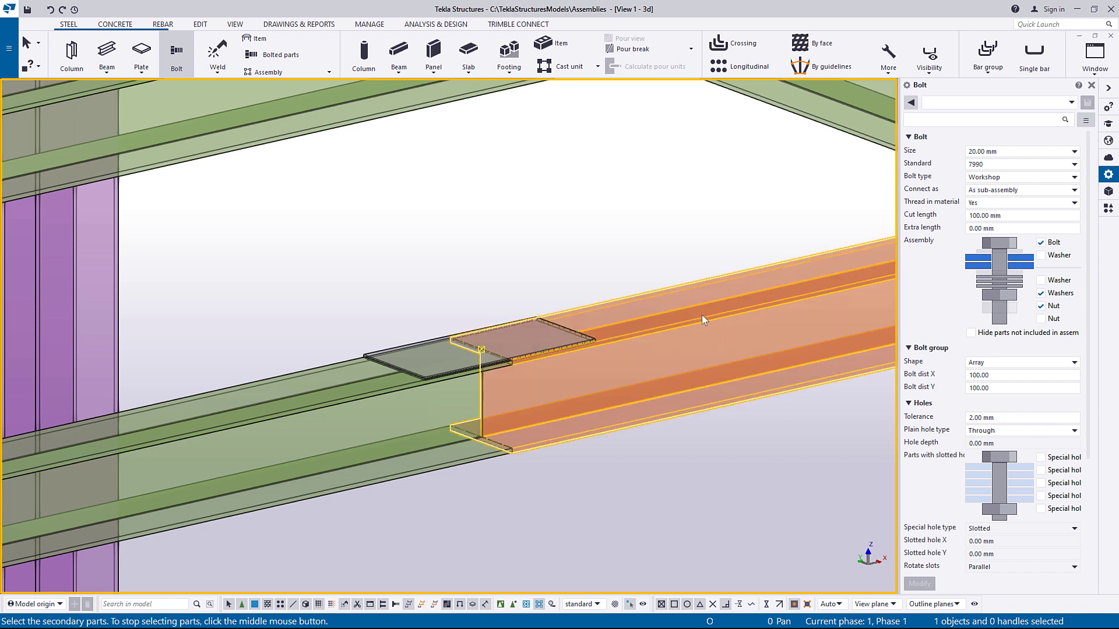
left_click(538, 348)
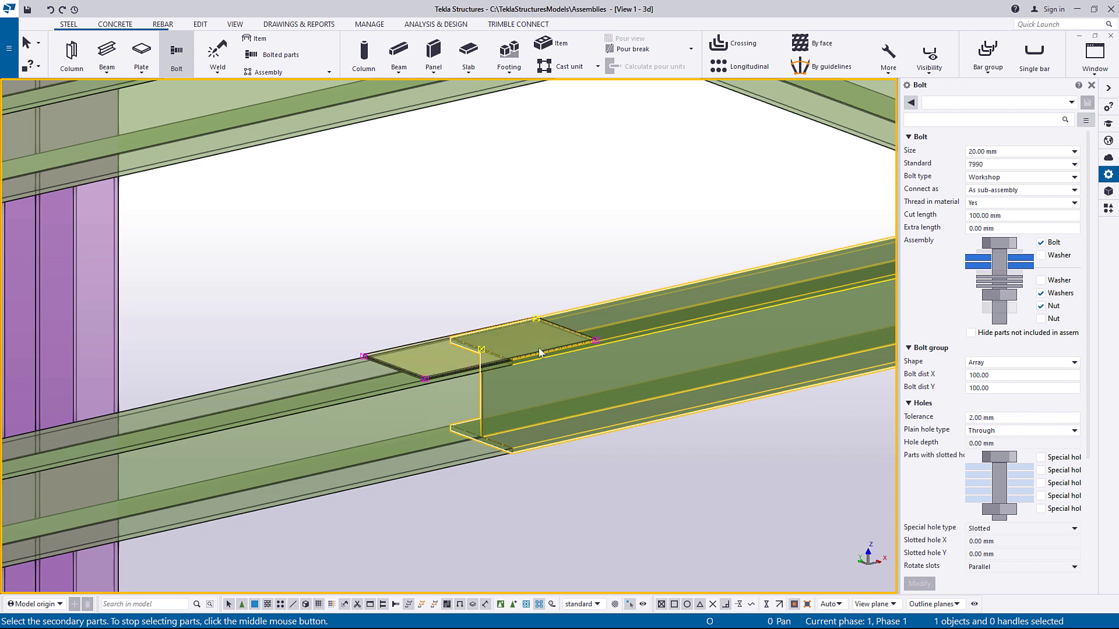
middle_click(539, 352)
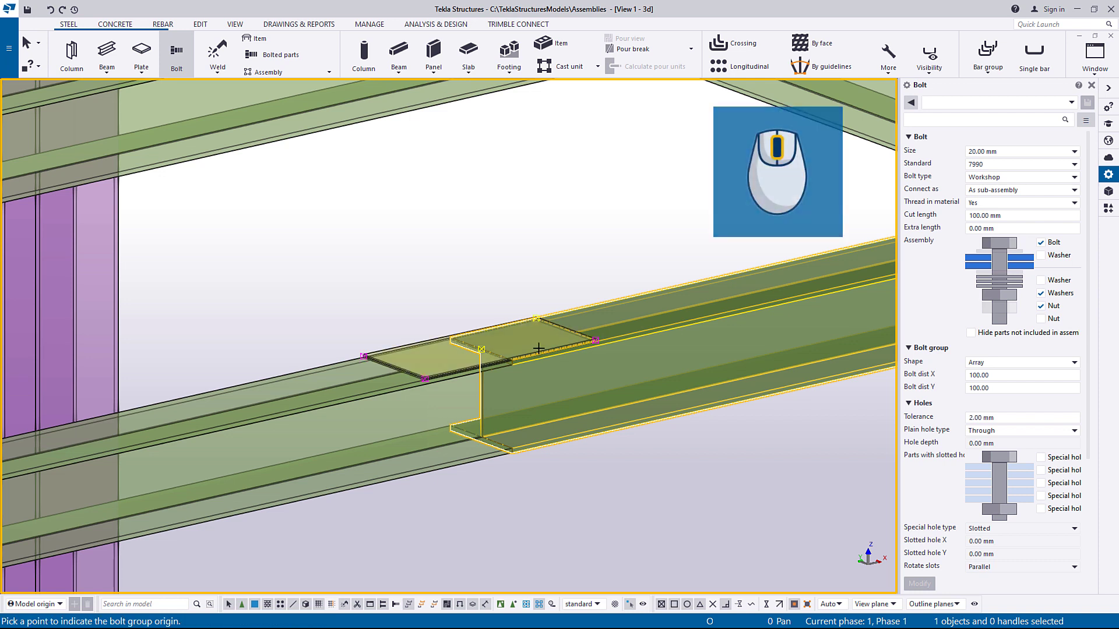
left_click(565, 330)
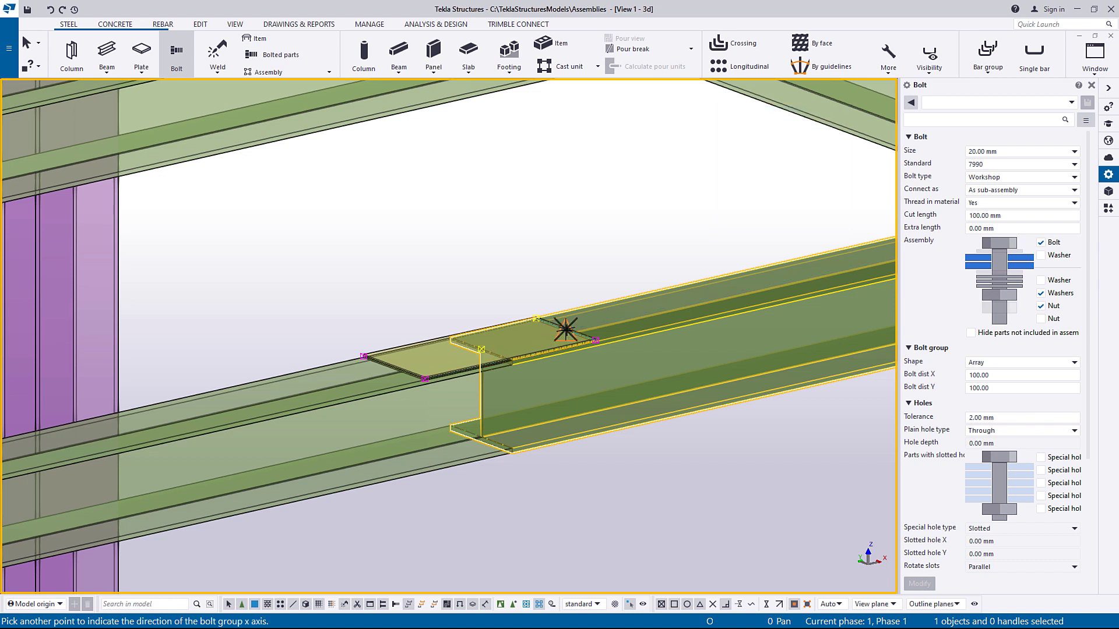
left_click(482, 350)
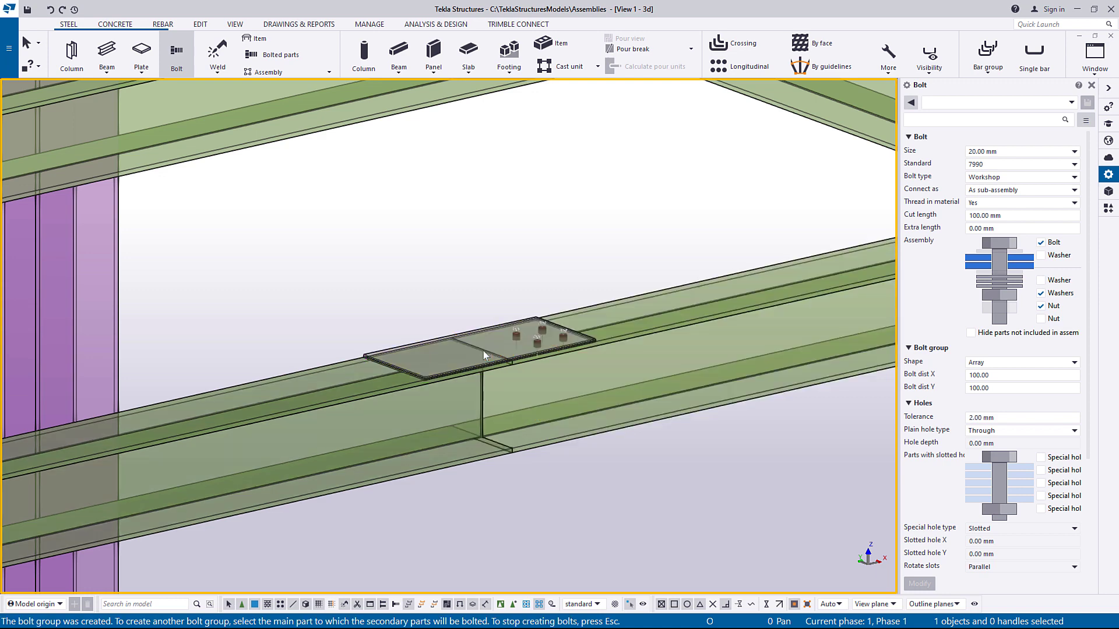
key("Escape")
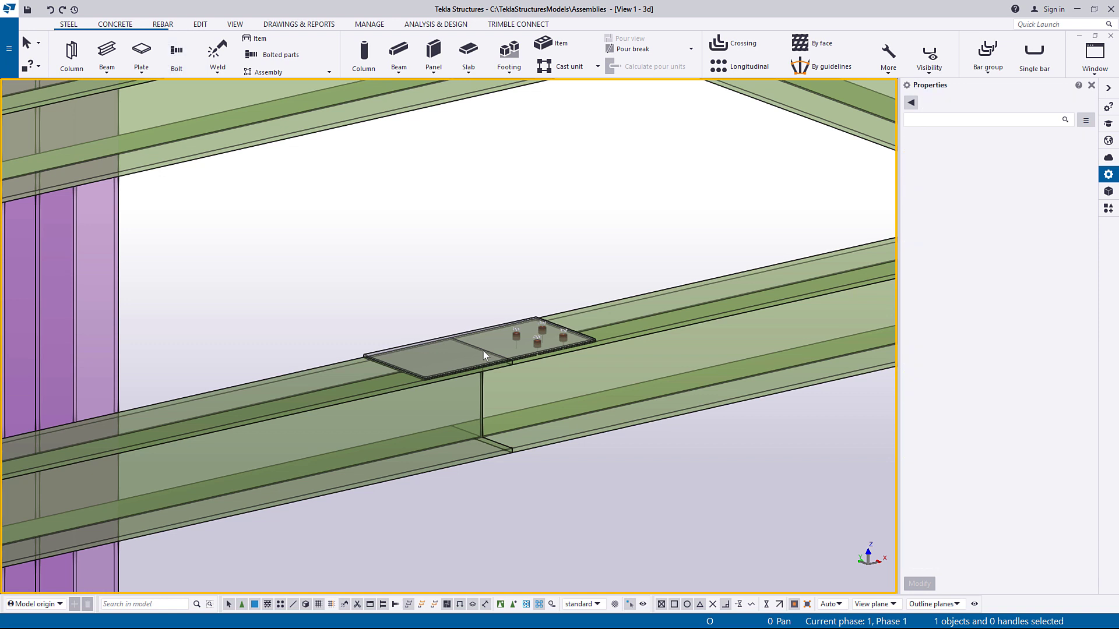
key("End")
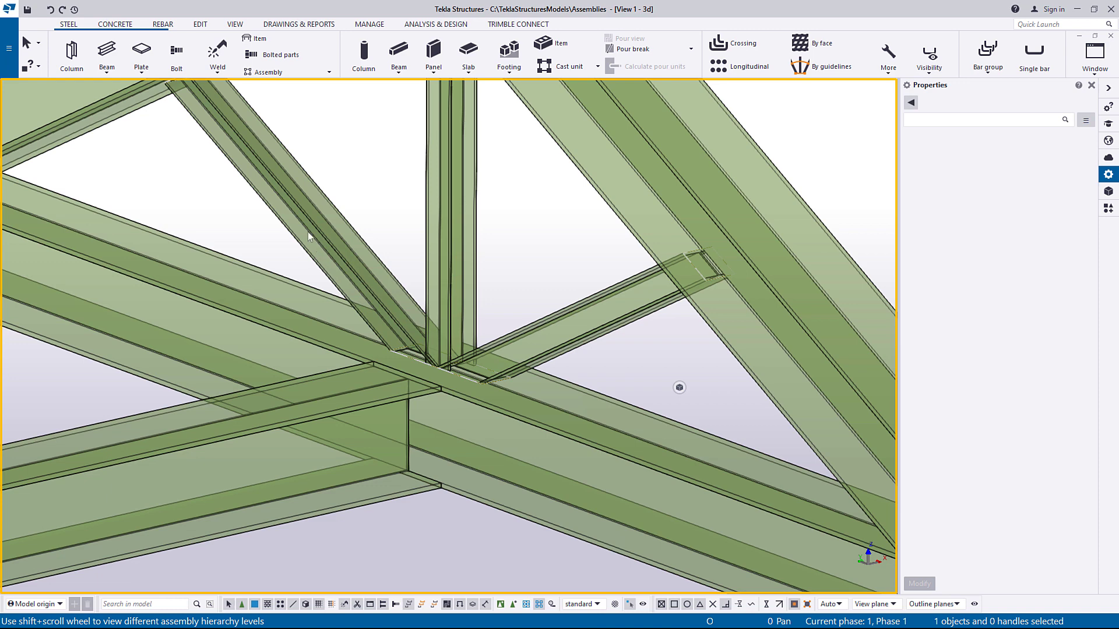
- Add a 6 mm workshop fillet weld, connected As sub-assembly, from the short brace to the horizontal beam
left_click(217, 54)
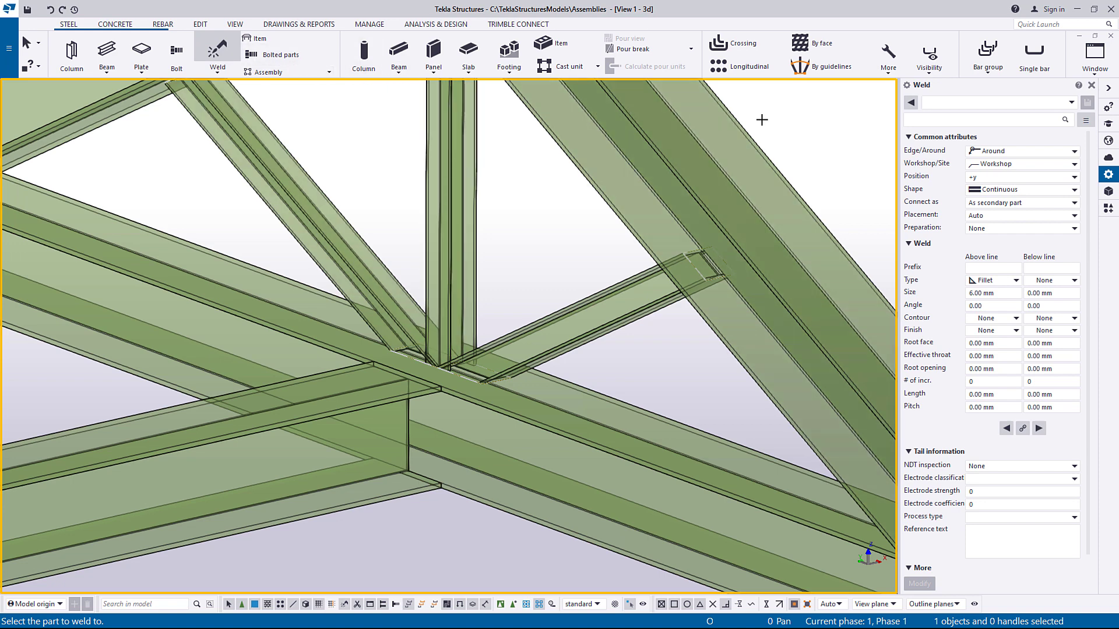
left_click(1069, 206)
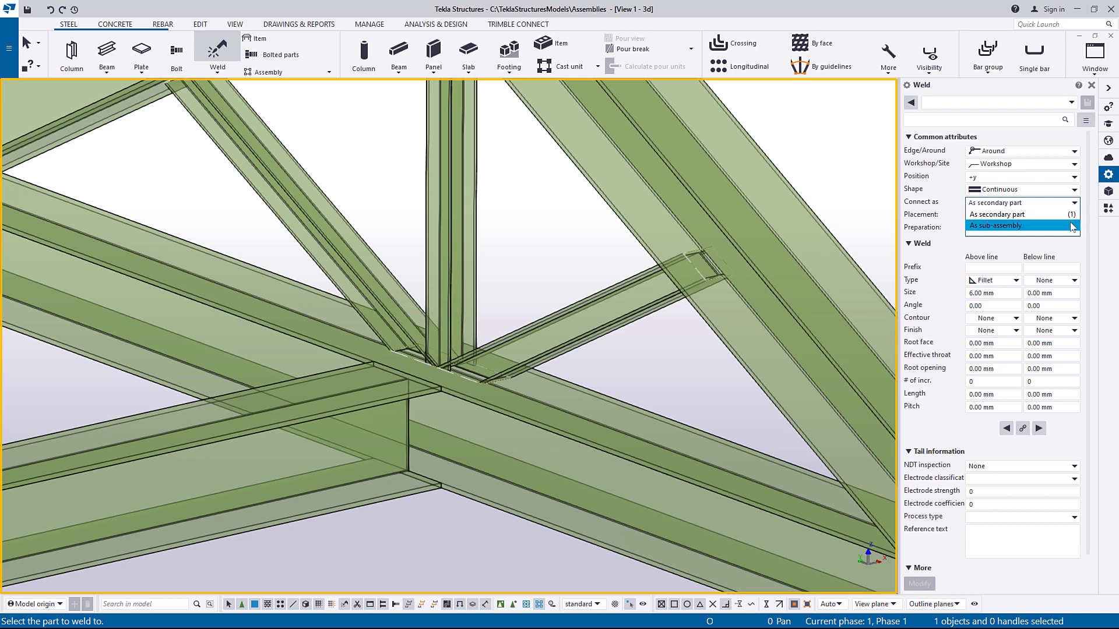
left_click(1070, 226)
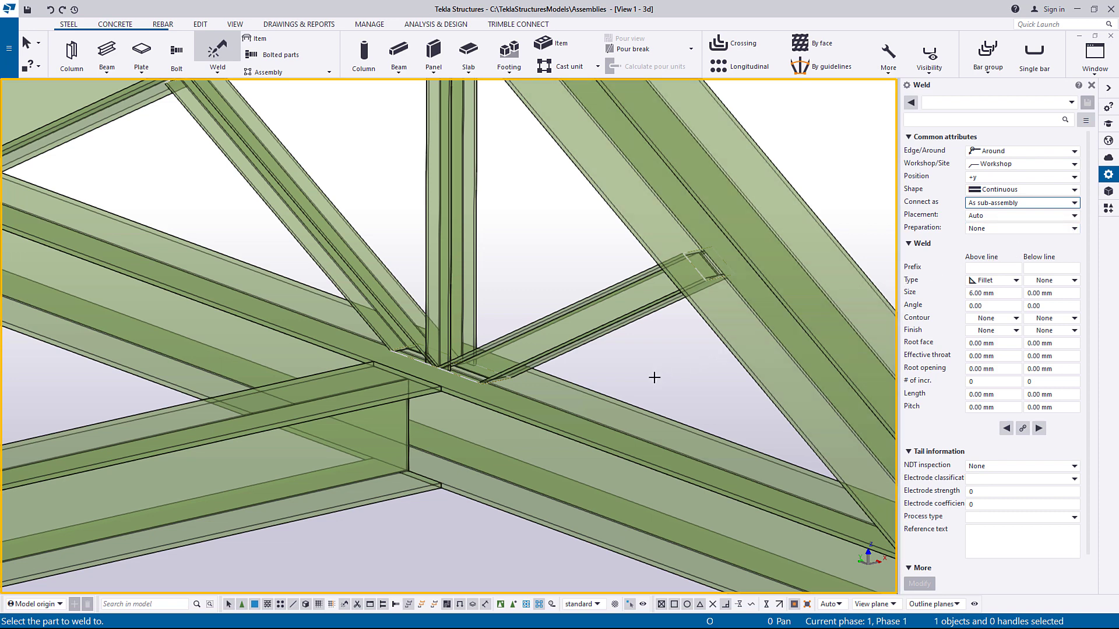
left_click(598, 397)
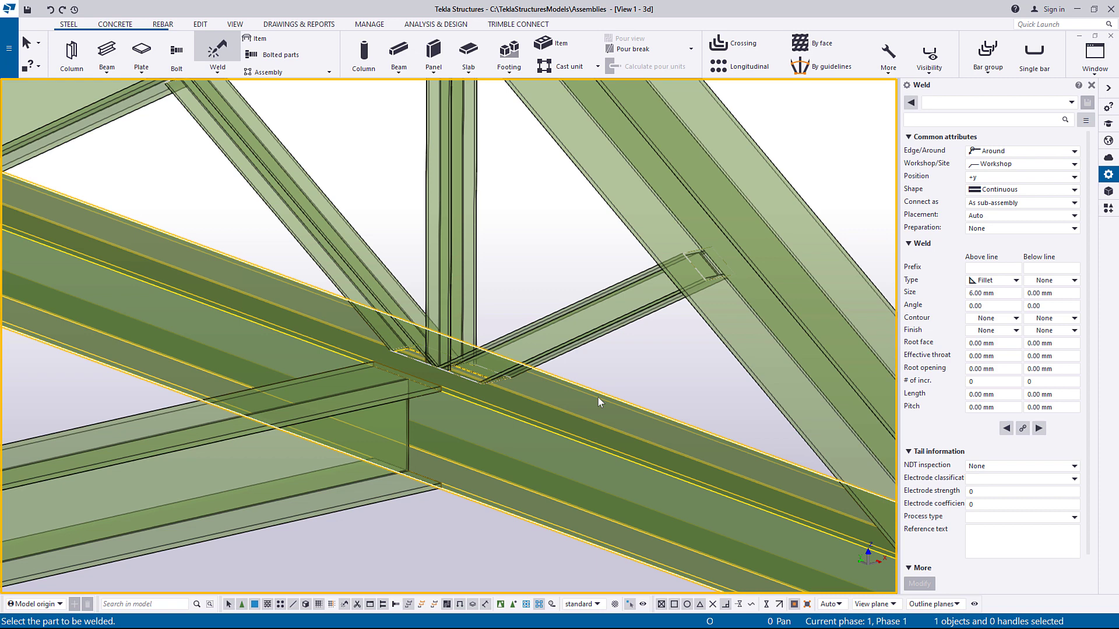
left_click(577, 347)
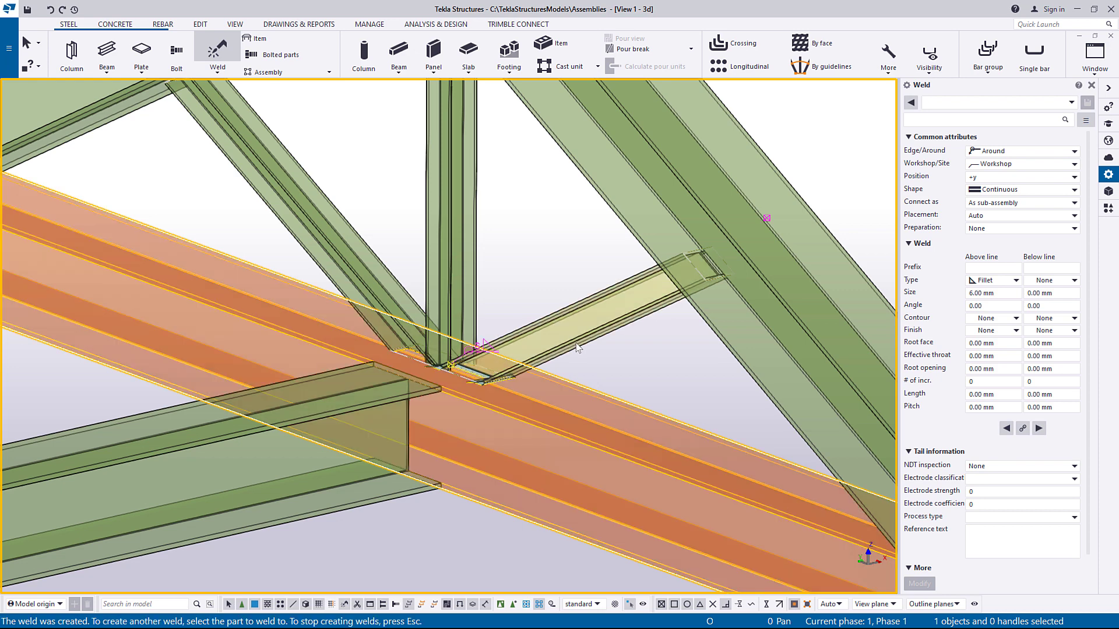
key("Escape")
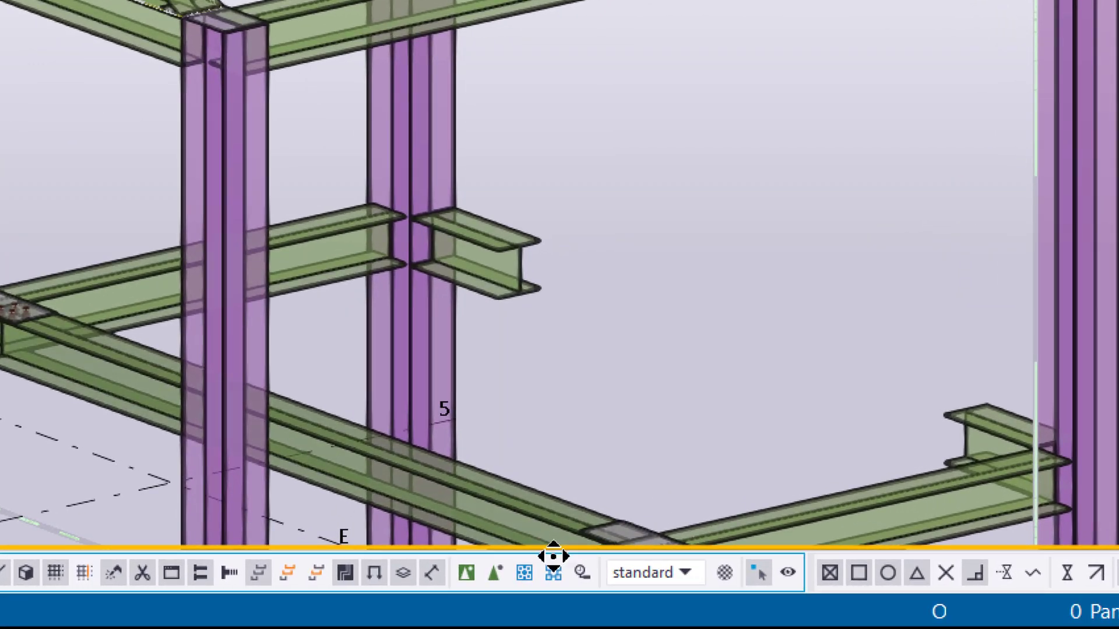
- With assembly selection on, select the right frame, the roof truss and the back-left beam with its column
left_click(527, 576)
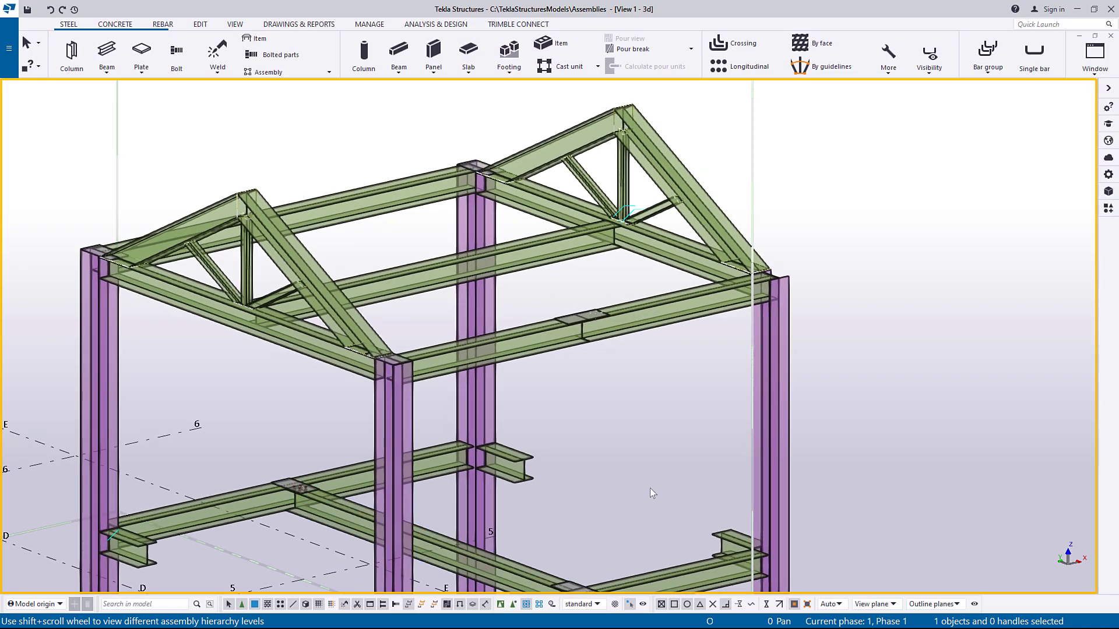
left_click(770, 380)
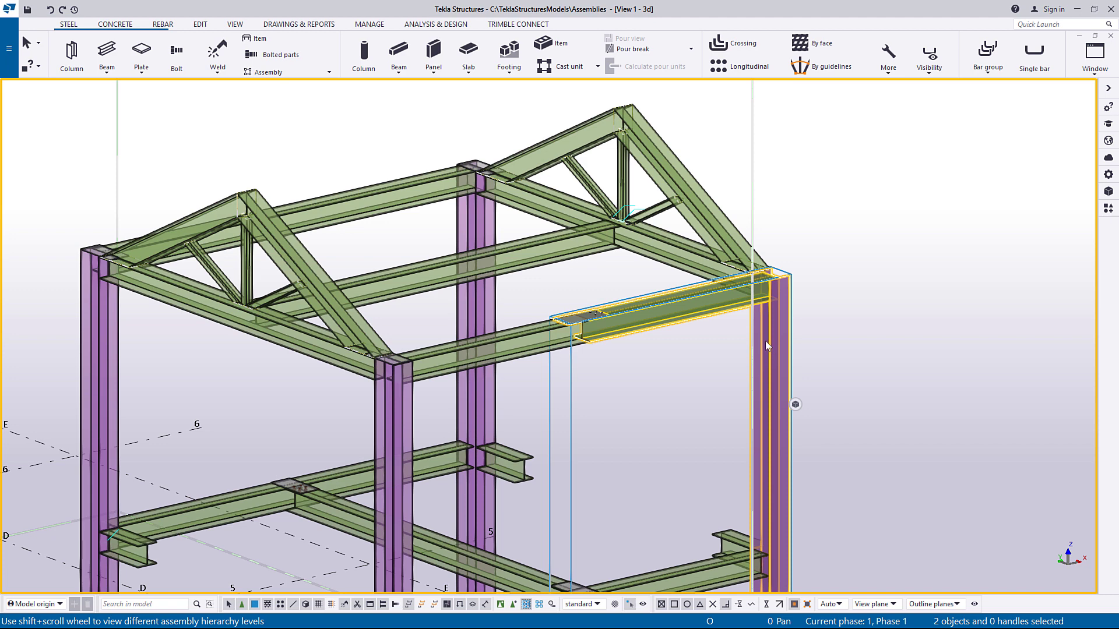
left_click(747, 277, "shift")
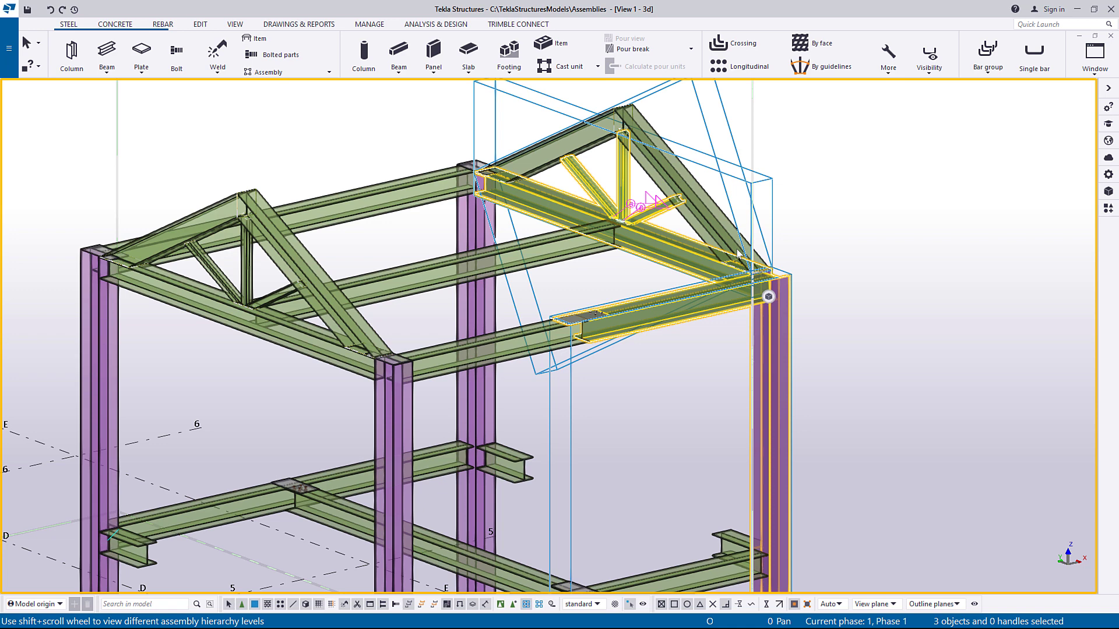
left_click(739, 253, "shift")
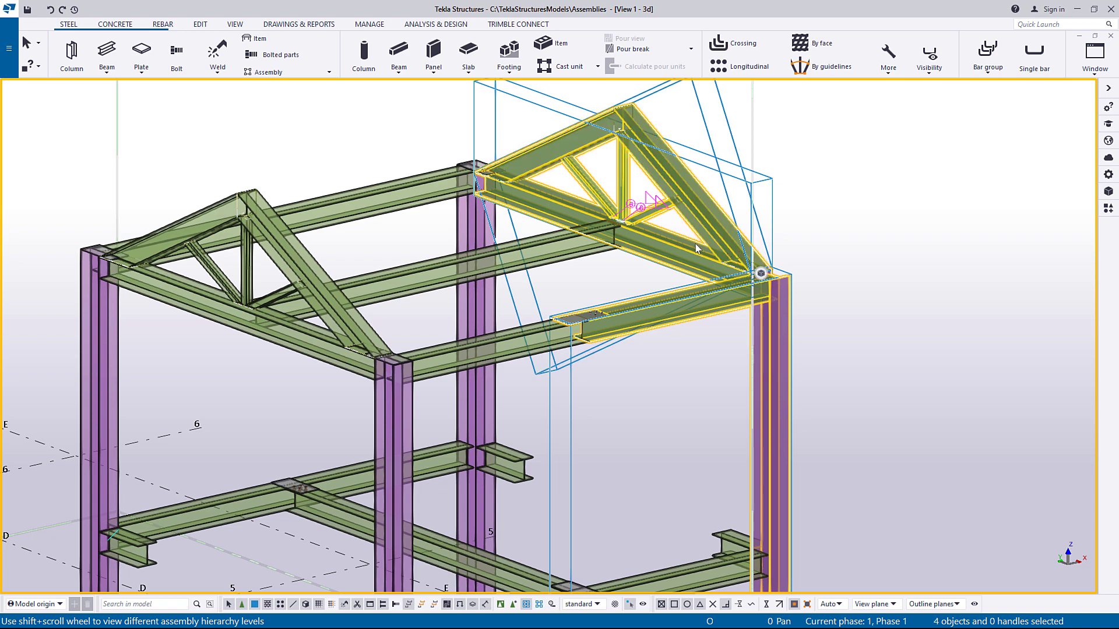
left_click(443, 203, "shift")
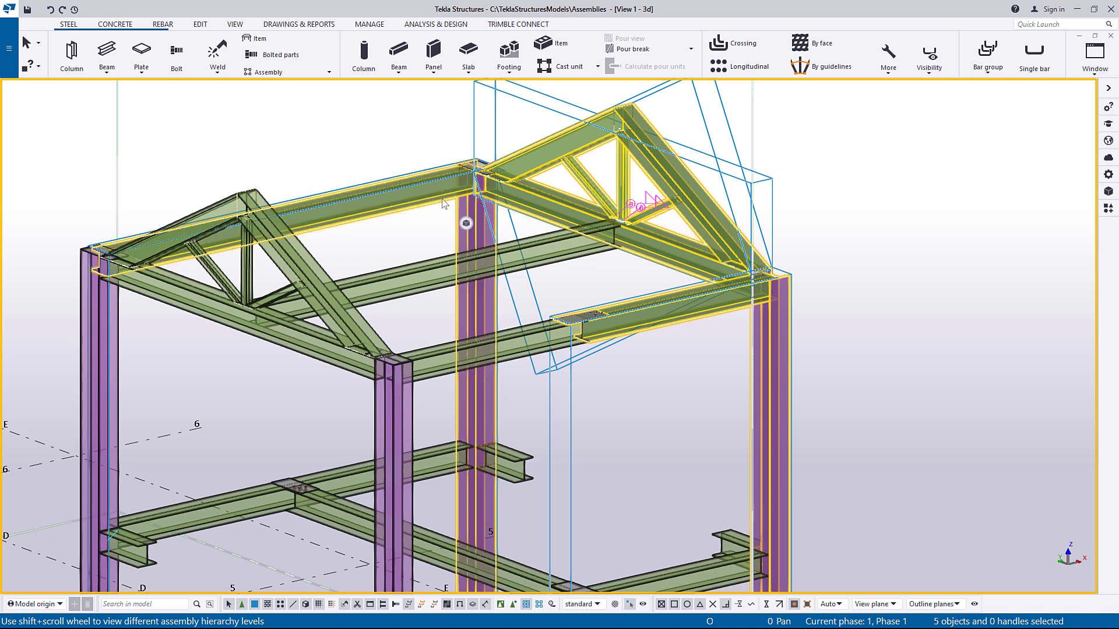
right_click(443, 203)
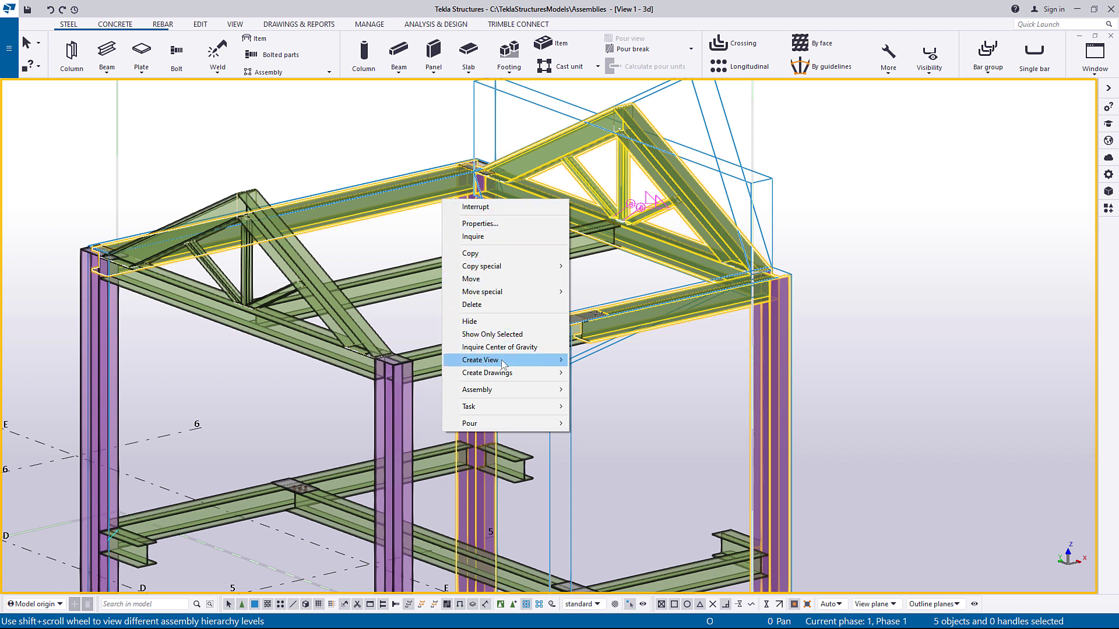
- Make the selected assemblies into one nested assembly and select it
mouse_move(513, 388)
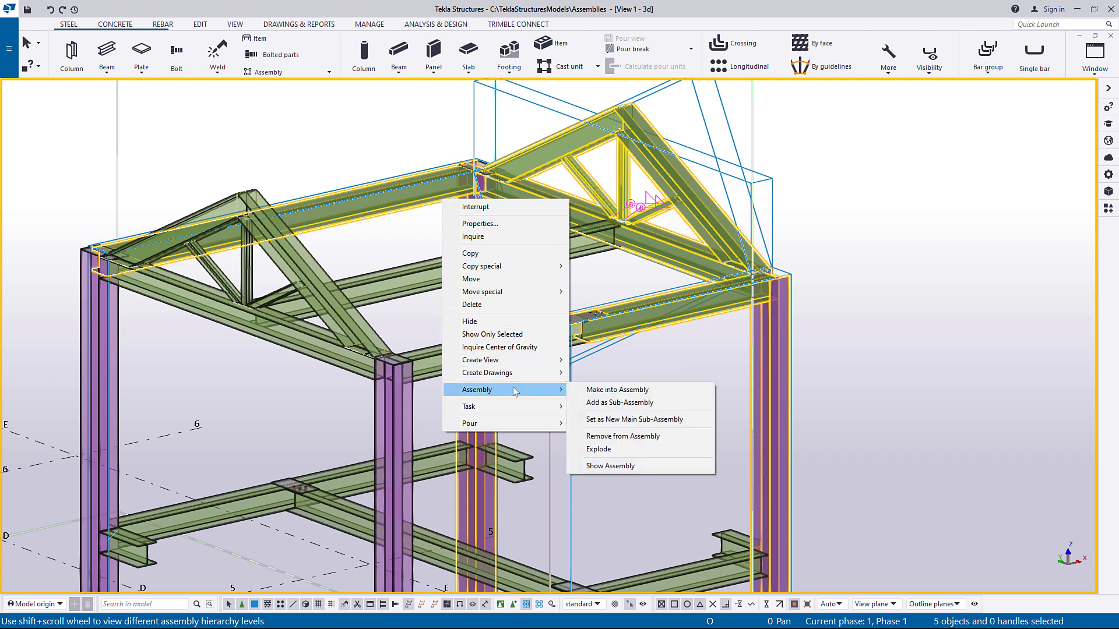
left_click(666, 389)
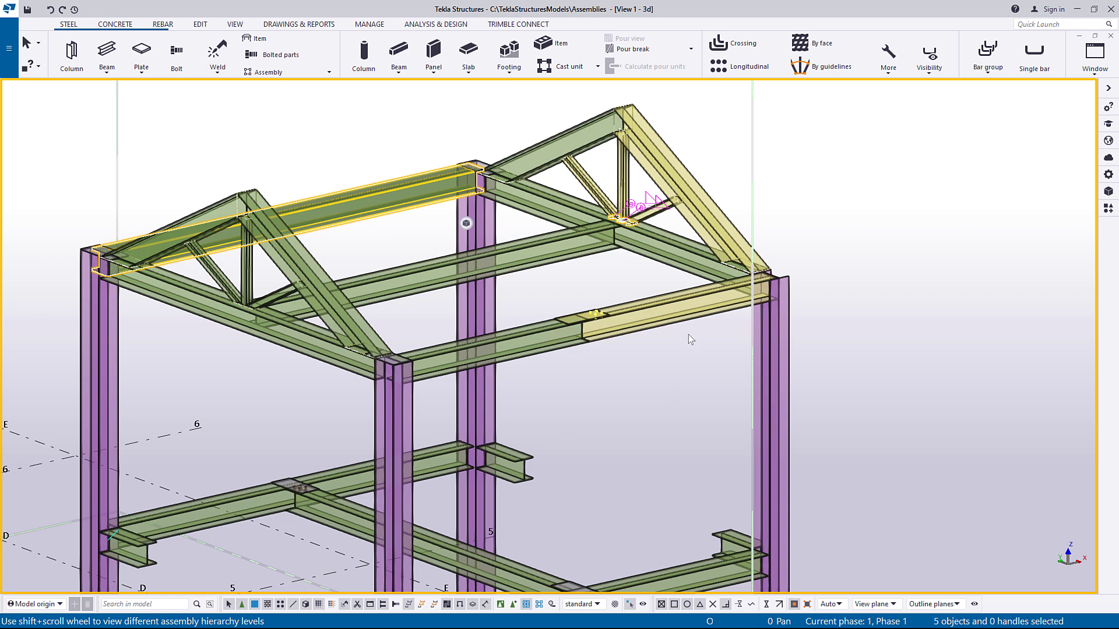
left_click(701, 315)
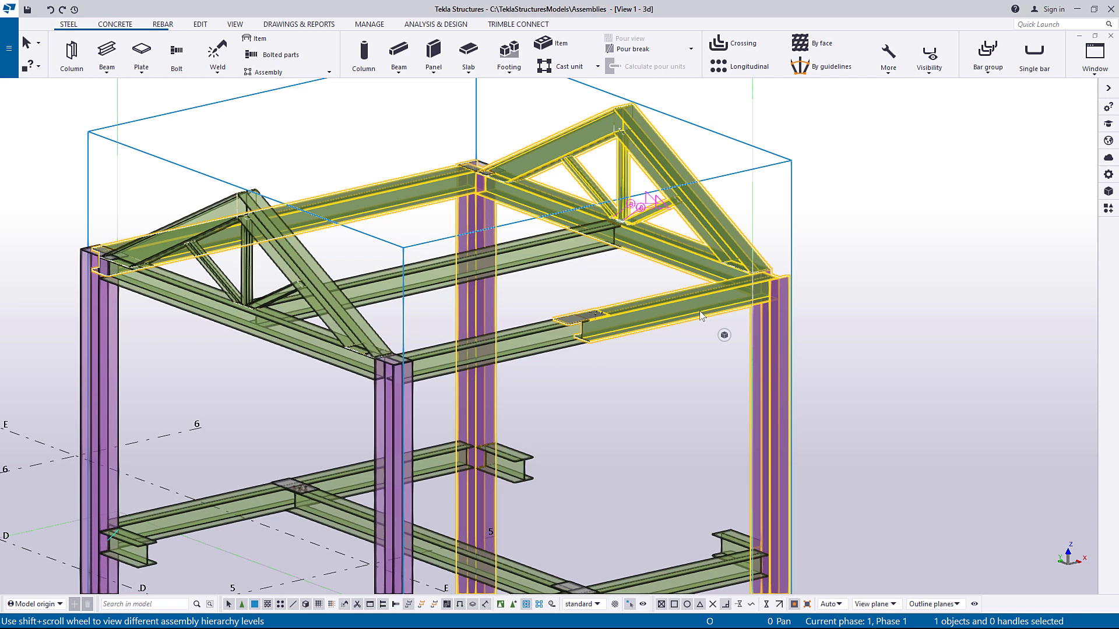
- Inquire the nested assembly, showing 5 sub-assemblies totalling 10.63 T
scroll(699, 310, "up", 3)
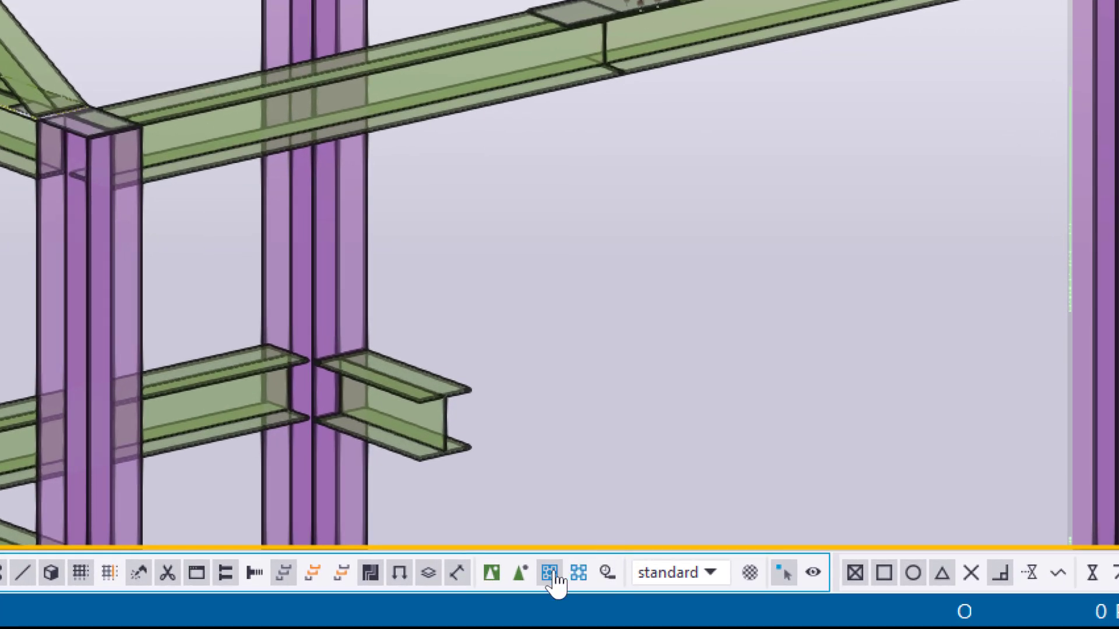
left_click(549, 572)
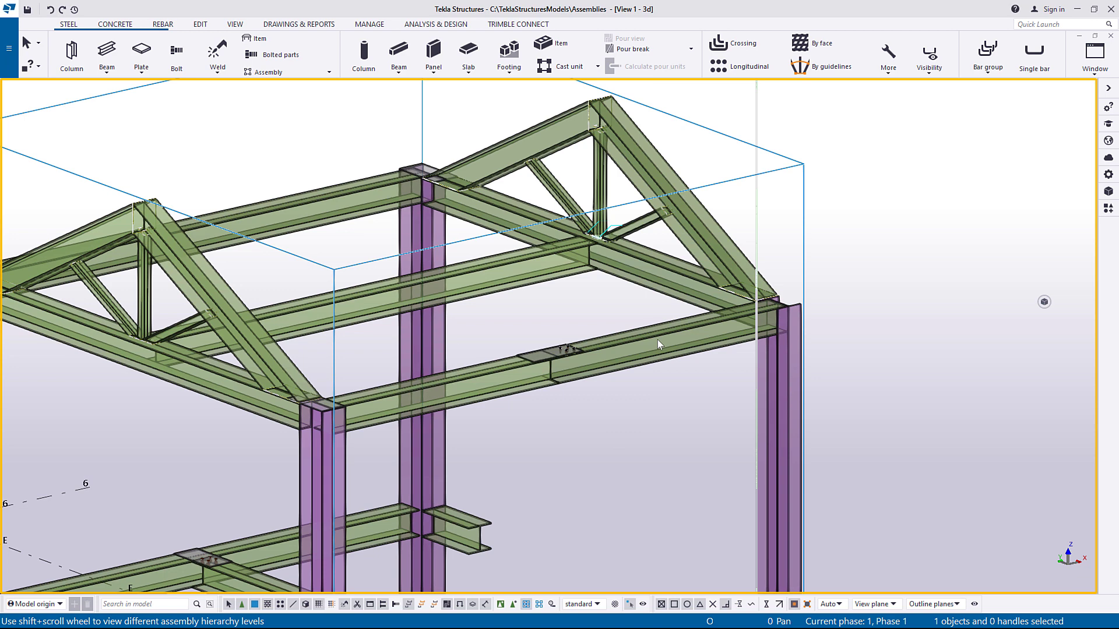
left_click(657, 340)
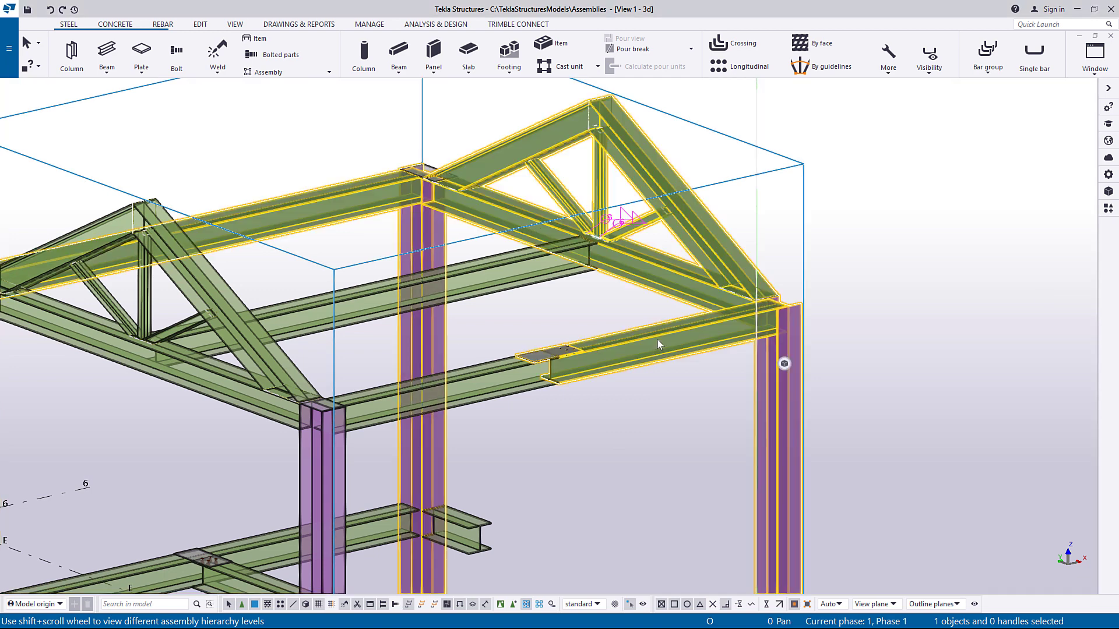
right_click(657, 340)
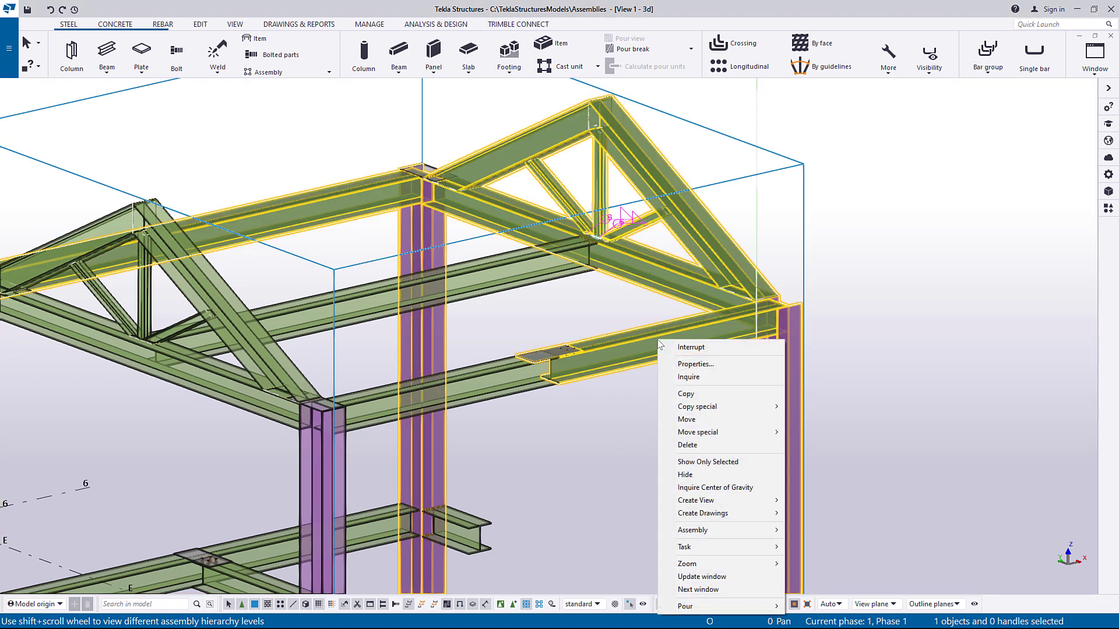
left_click(719, 384)
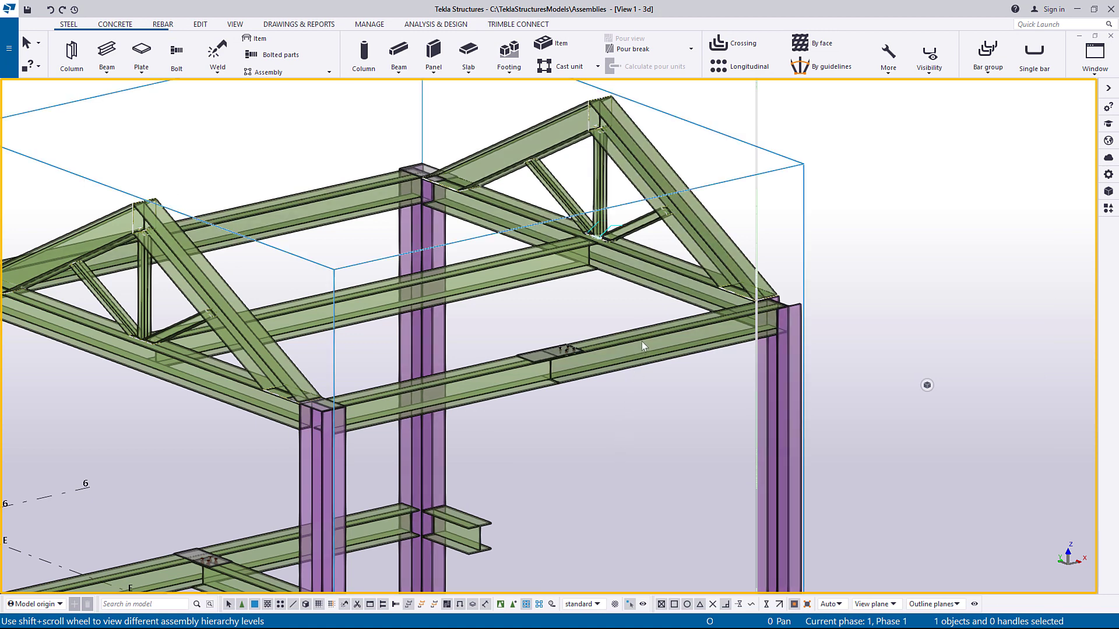
scroll(641, 342, "down", 1, "shift")
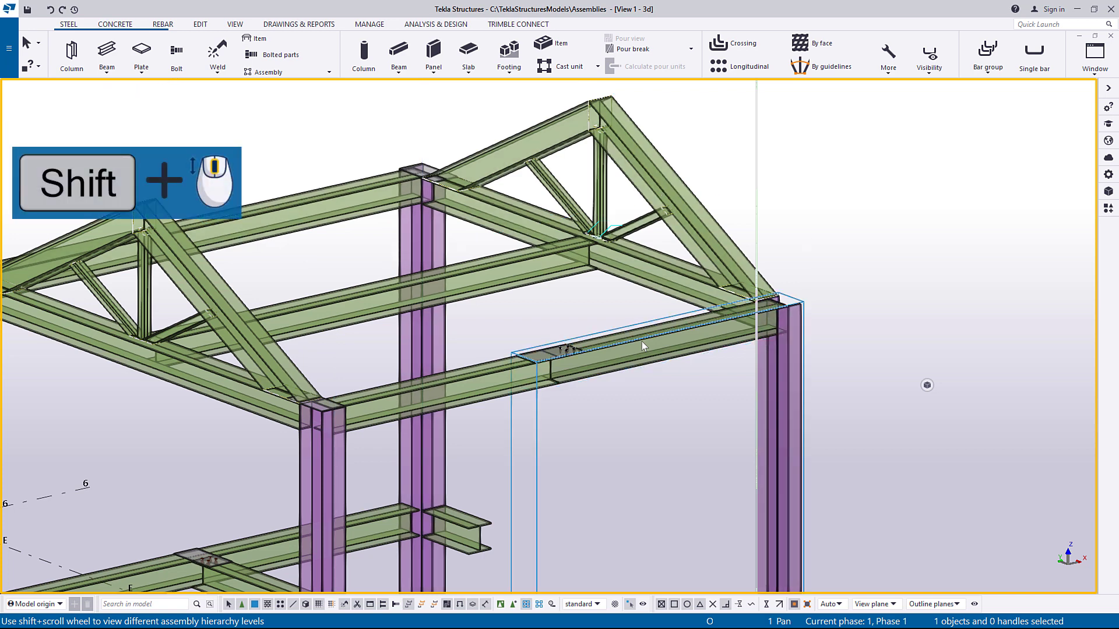
scroll(641, 341, "up", 1, "shift")
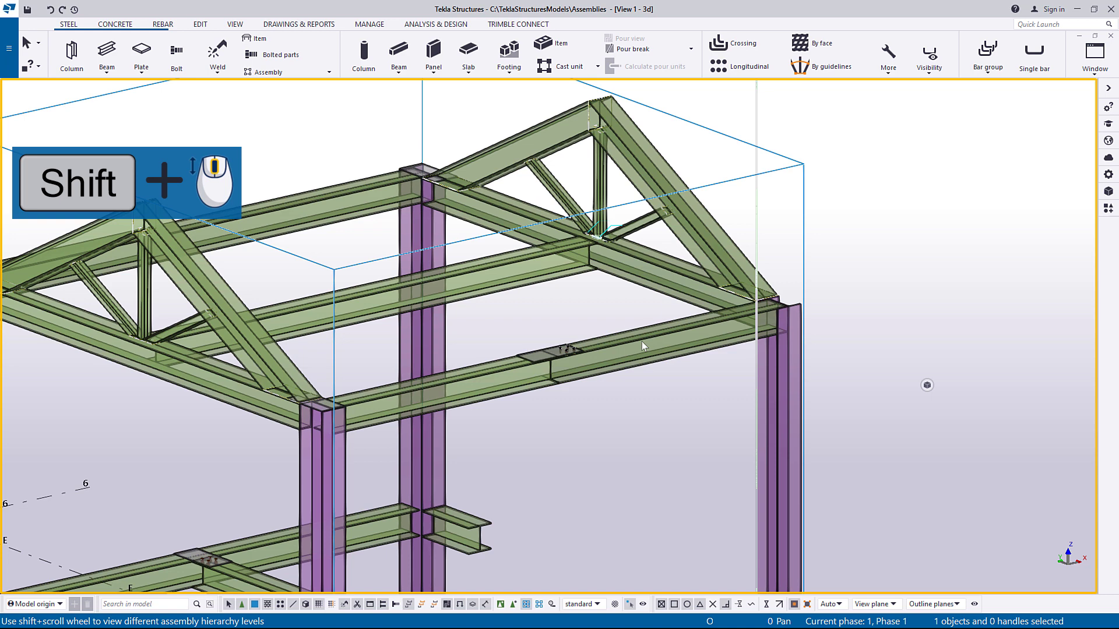
scroll(641, 341, "down", 1, "shift")
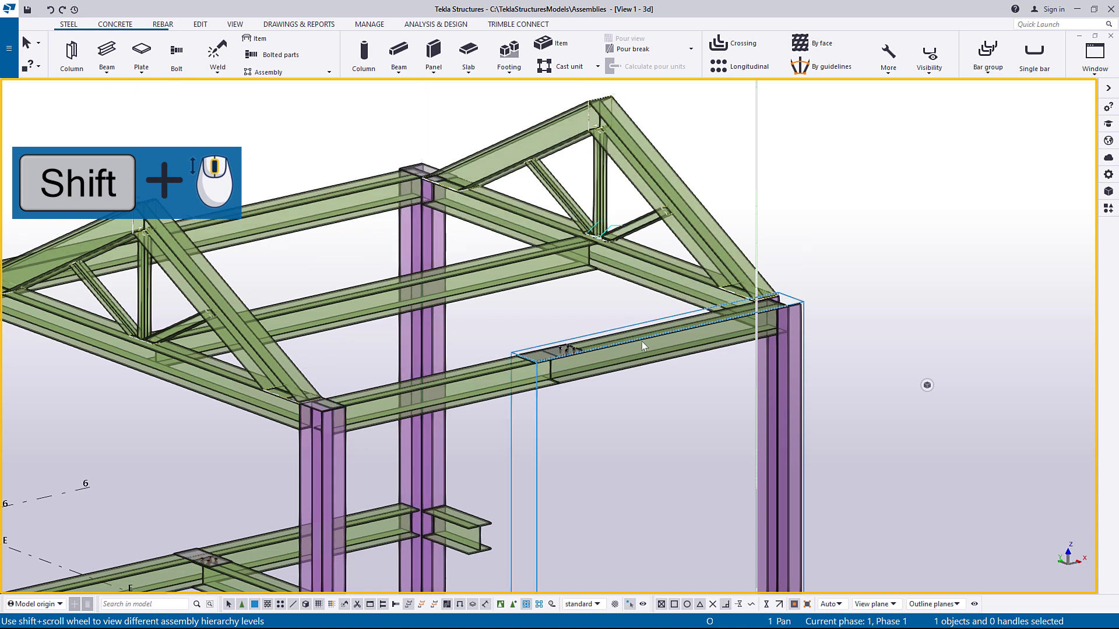
scroll(641, 342, "down", 1, "shift")
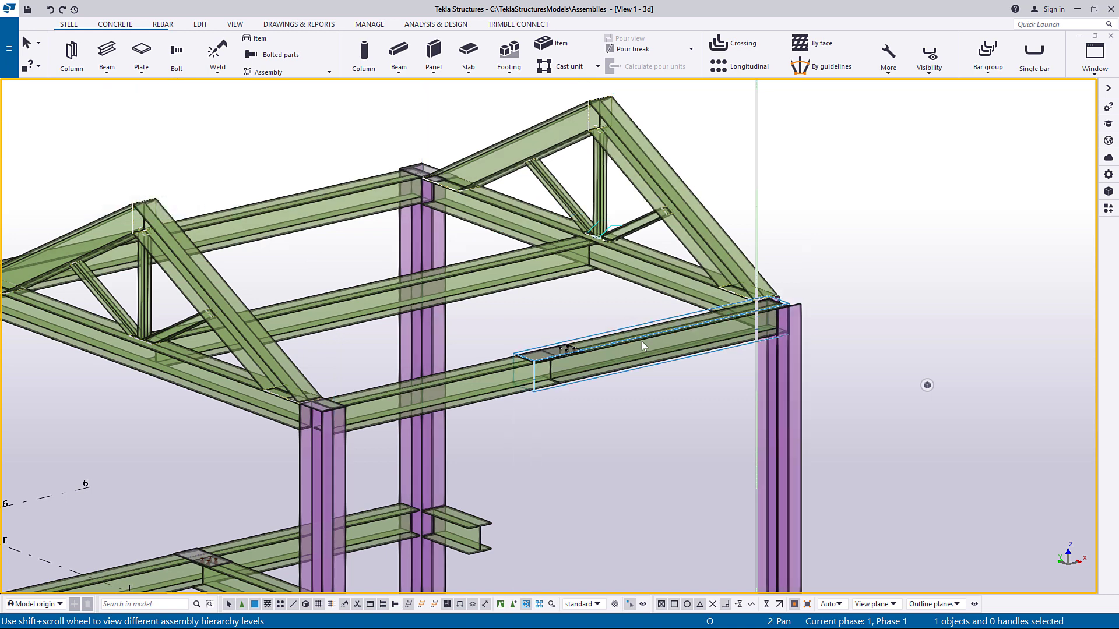
scroll(641, 342, "down", 1, "shift")
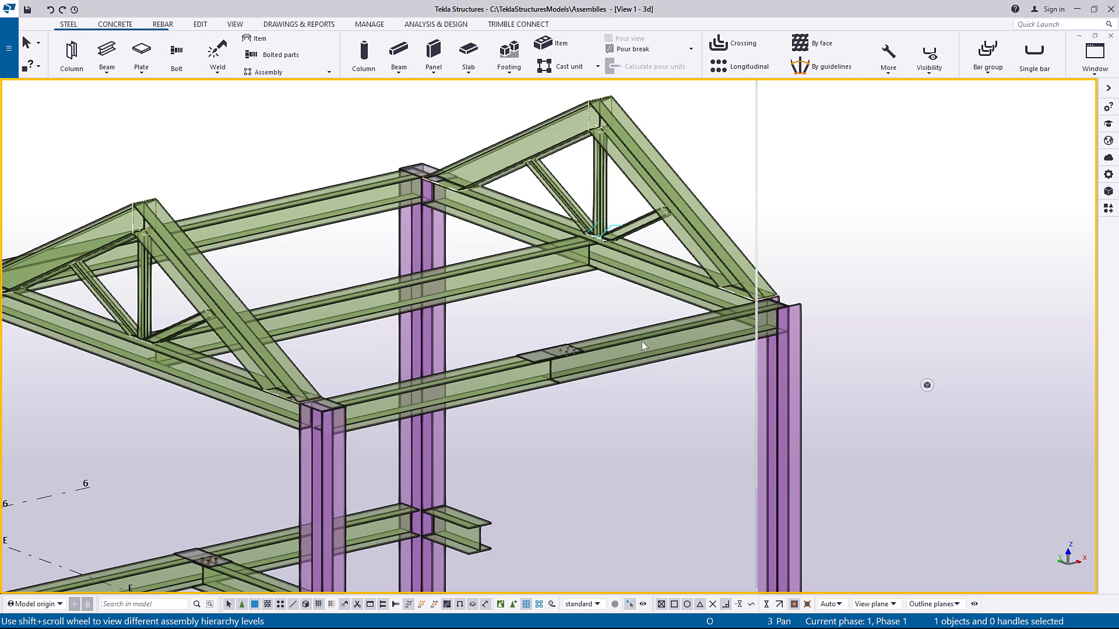